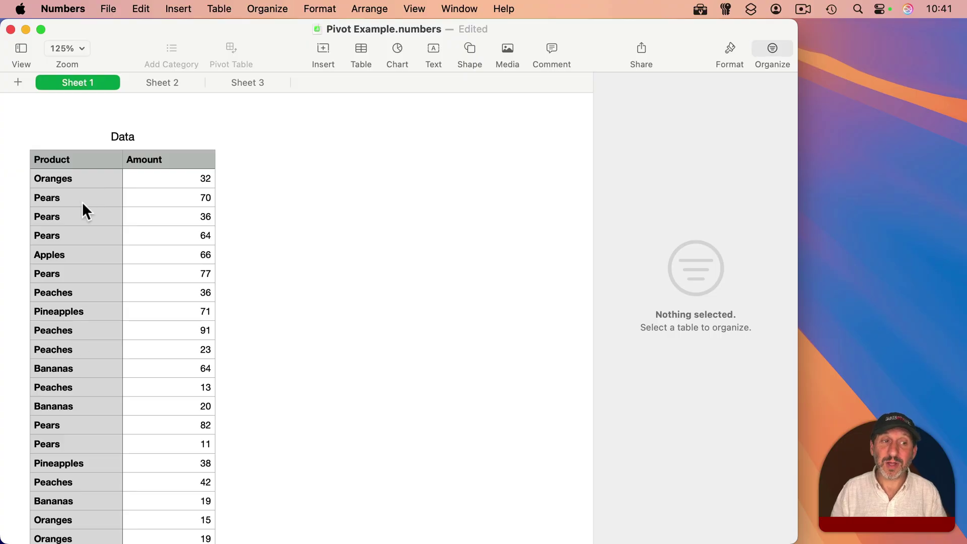
Review the Oranges entries and their amounts throughout the Data table.
click(63, 180)
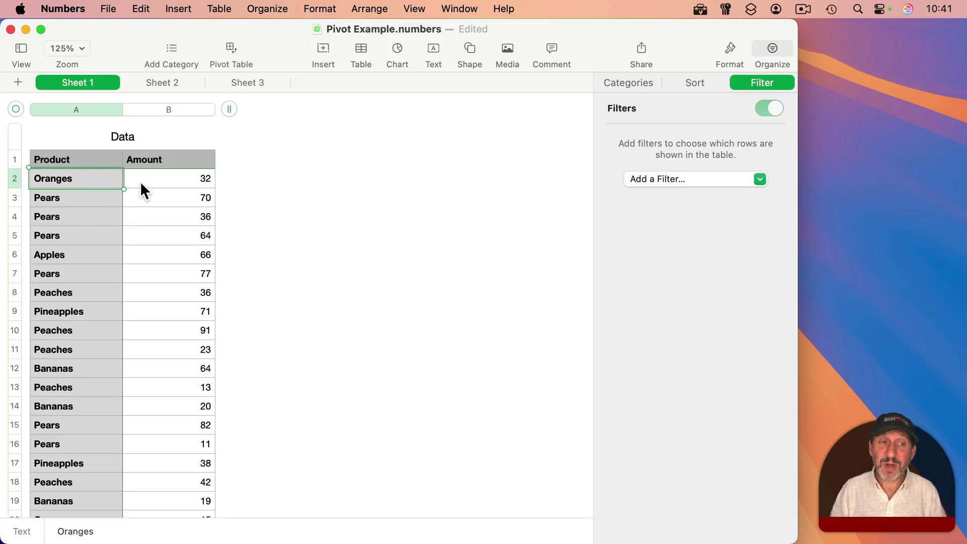
click(181, 179)
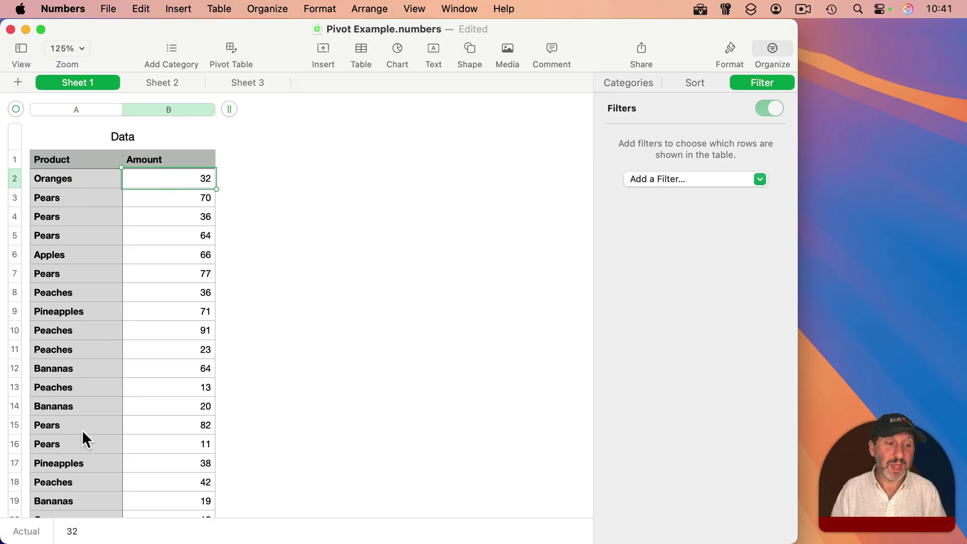
scroll(83, 431, down, 5)
click(70, 349)
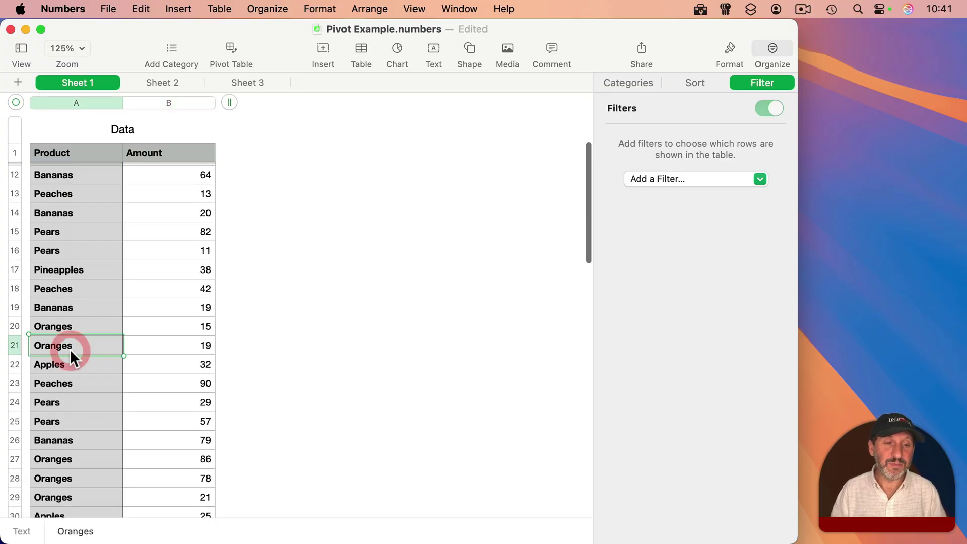
click(185, 328)
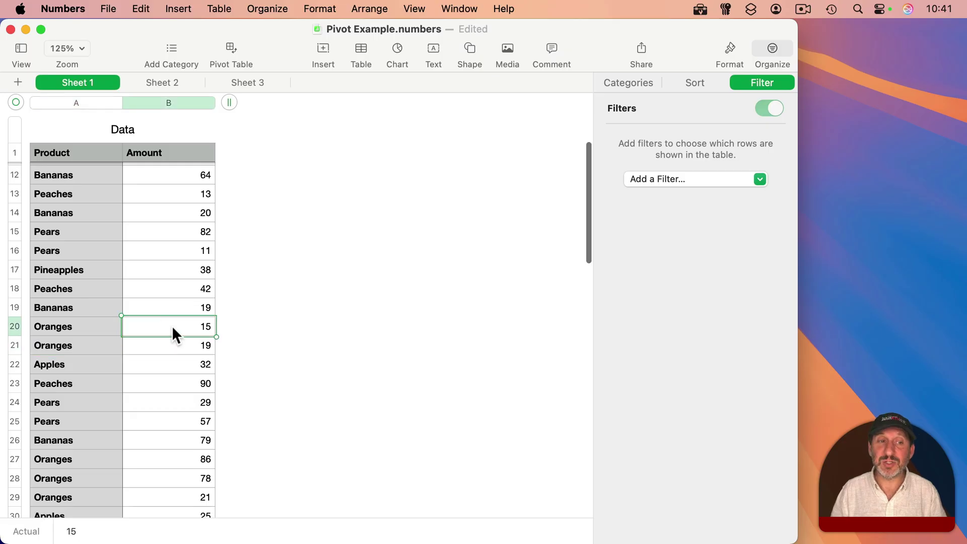
scroll(171, 325, up, 5)
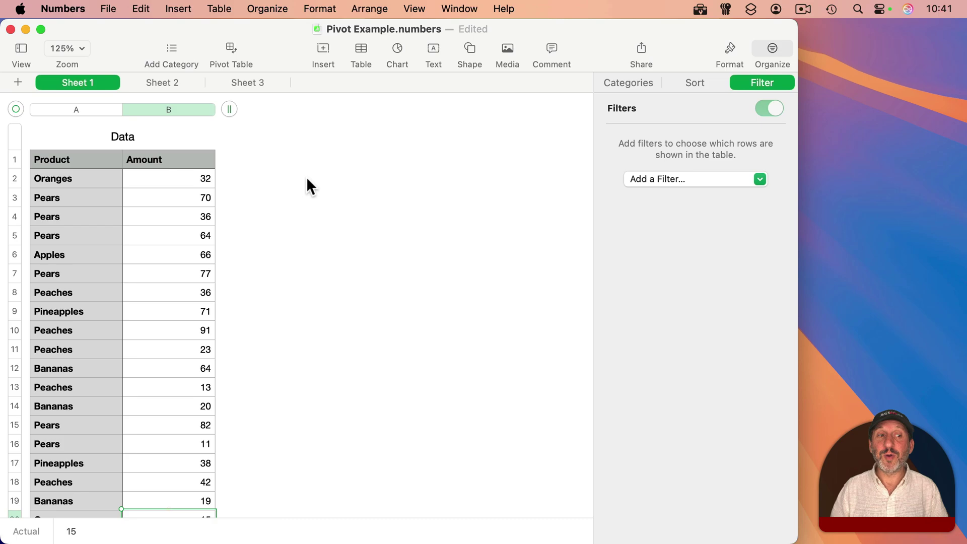
click(75, 178)
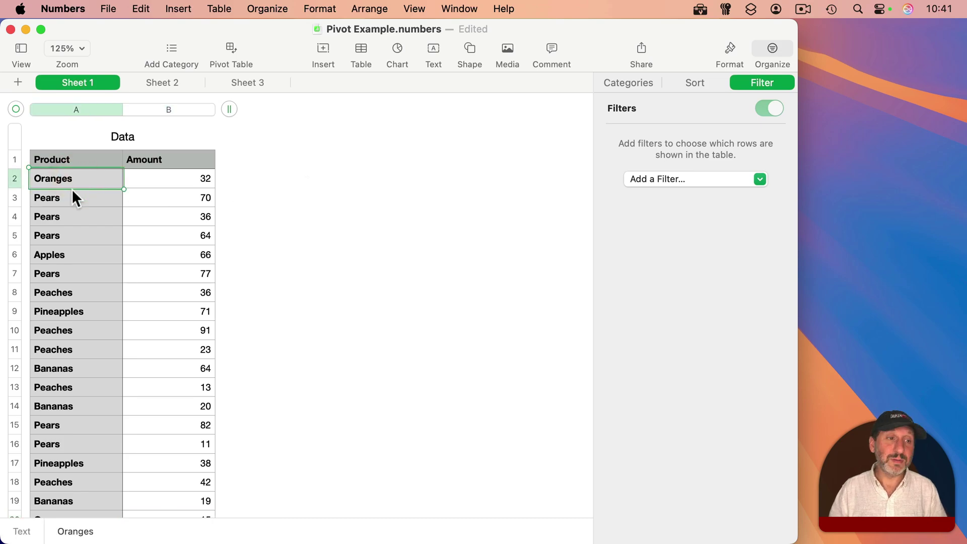
click(70, 198)
click(71, 254)
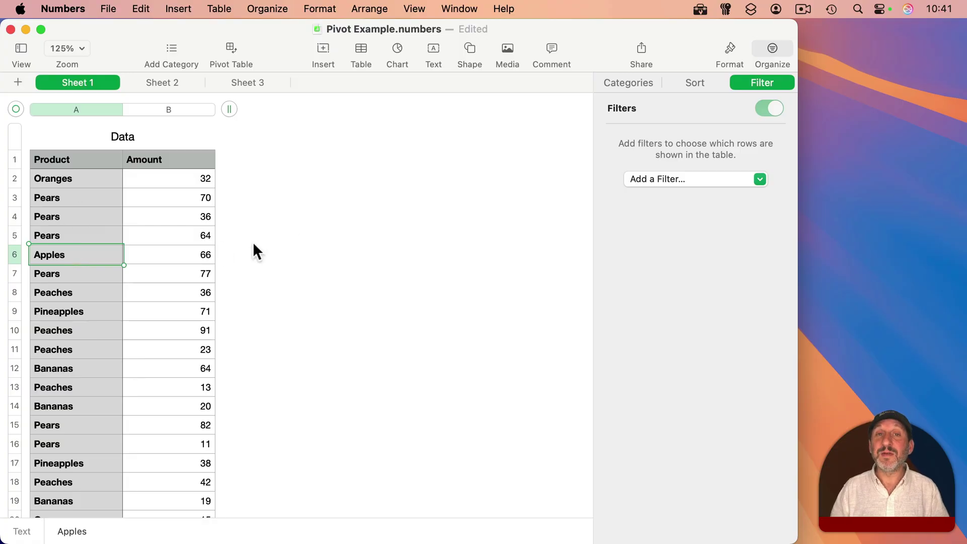
Check the repeated product names and cell B2, then select the whole Data table.
click(101, 217)
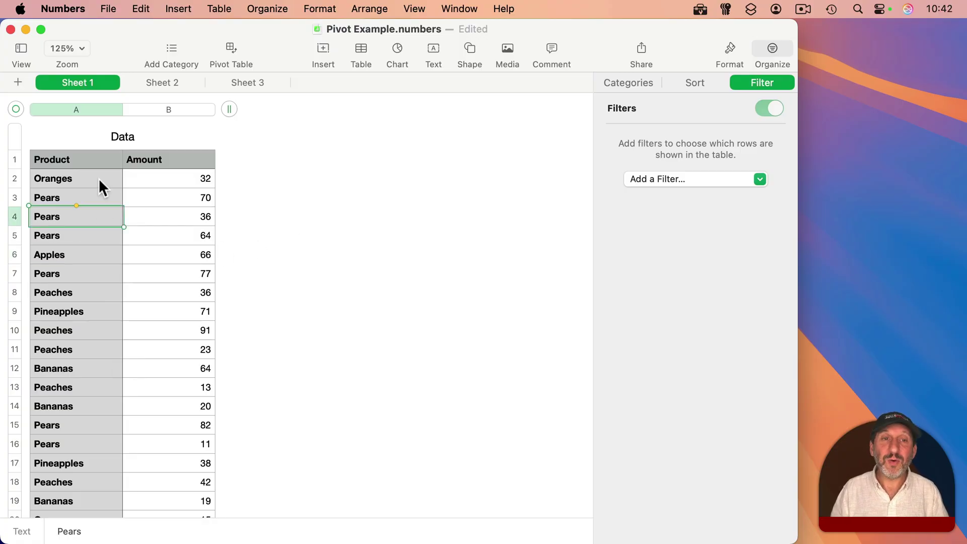
click(87, 178)
click(87, 196)
click(87, 217)
click(87, 236)
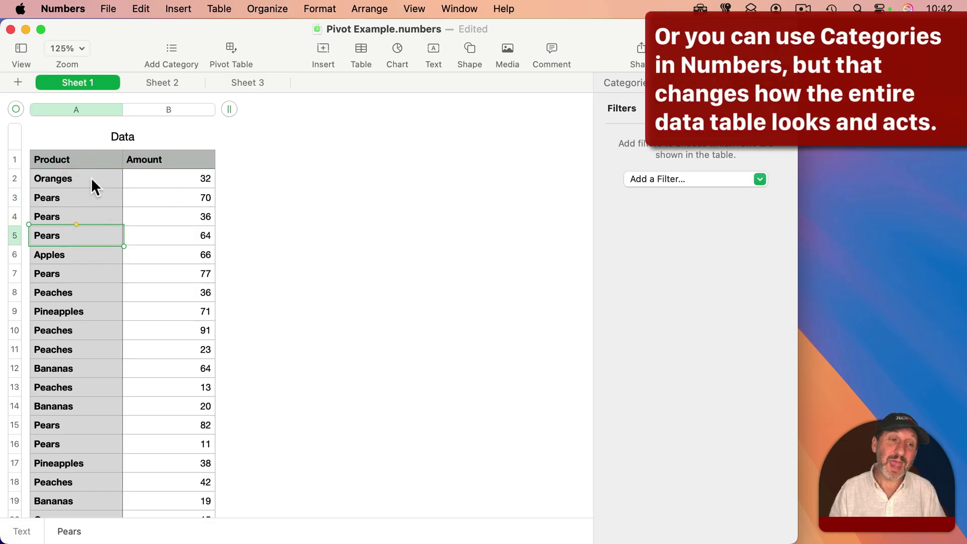
click(159, 181)
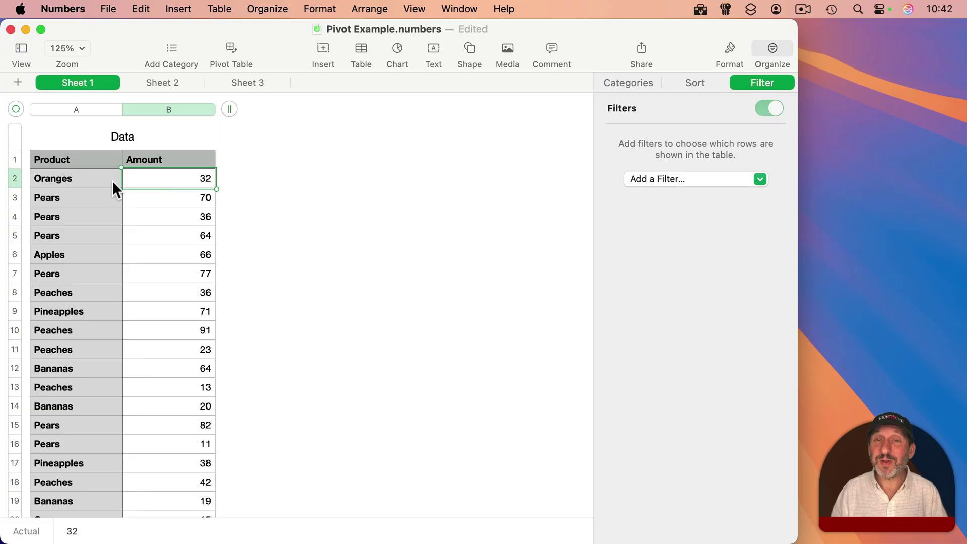
click(15, 108)
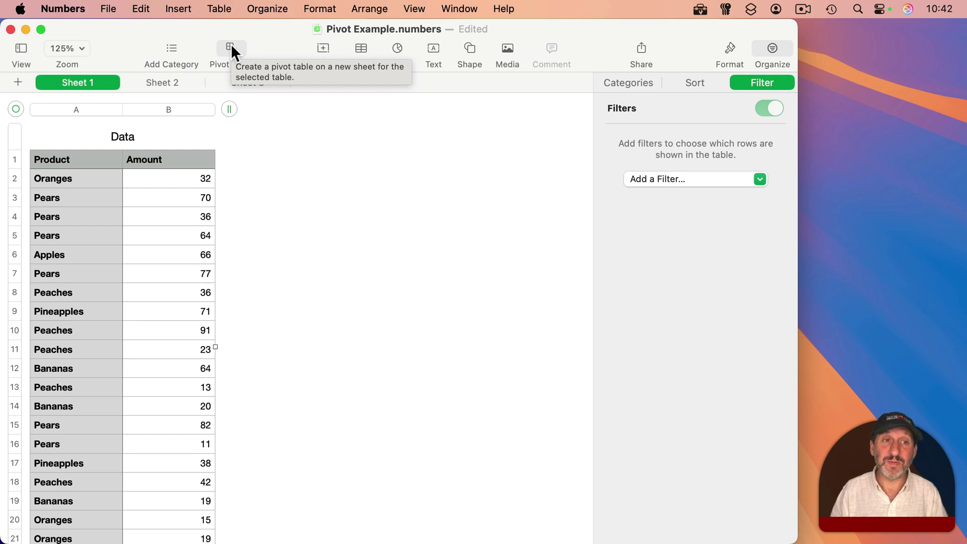
Insert an empty Data Pivot table on the current sheet, sourced from the Data table.
click(257, 9)
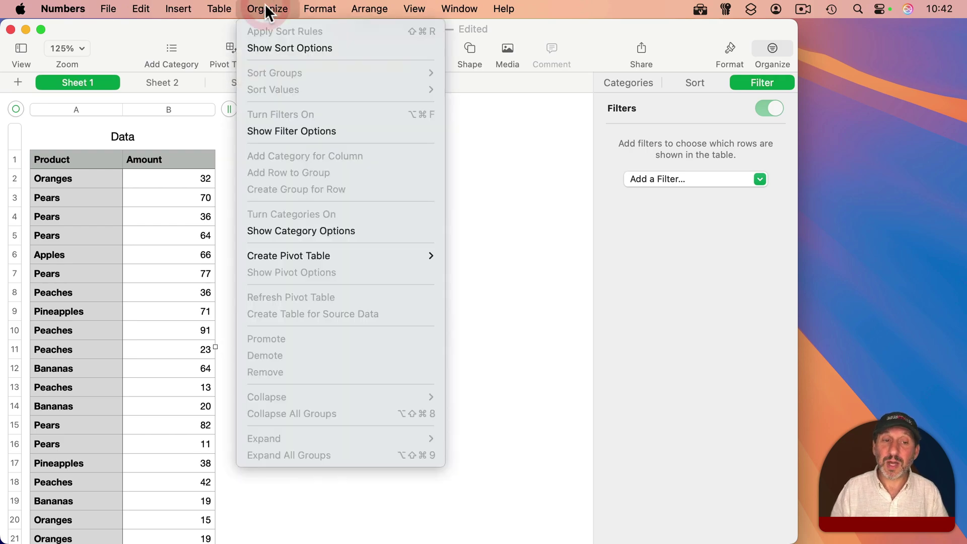
mouse_move(304, 252)
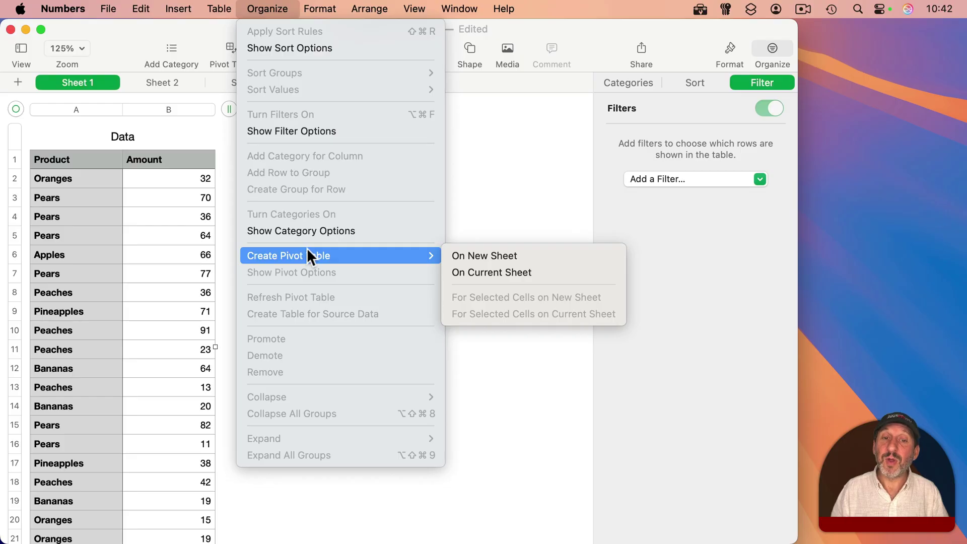
click(539, 275)
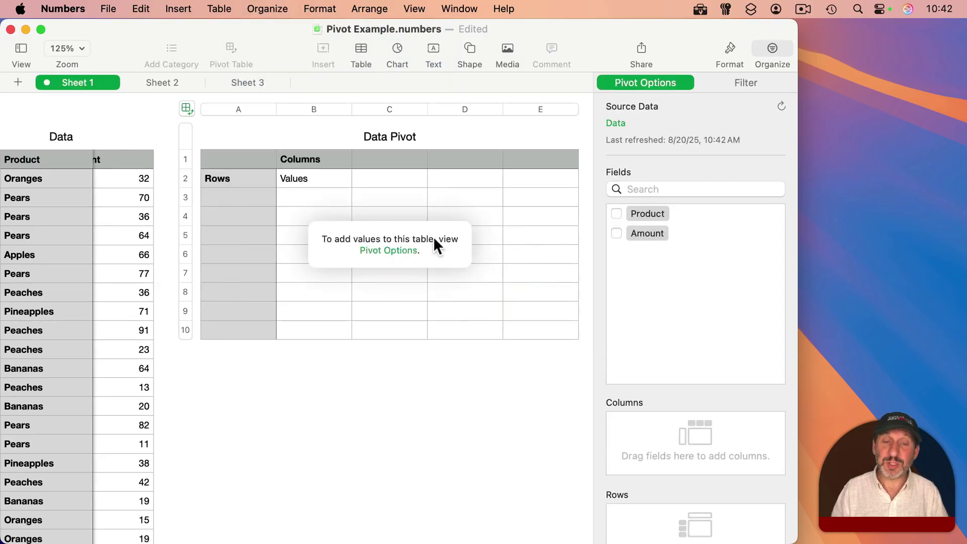
scroll(139, 186, left, 5)
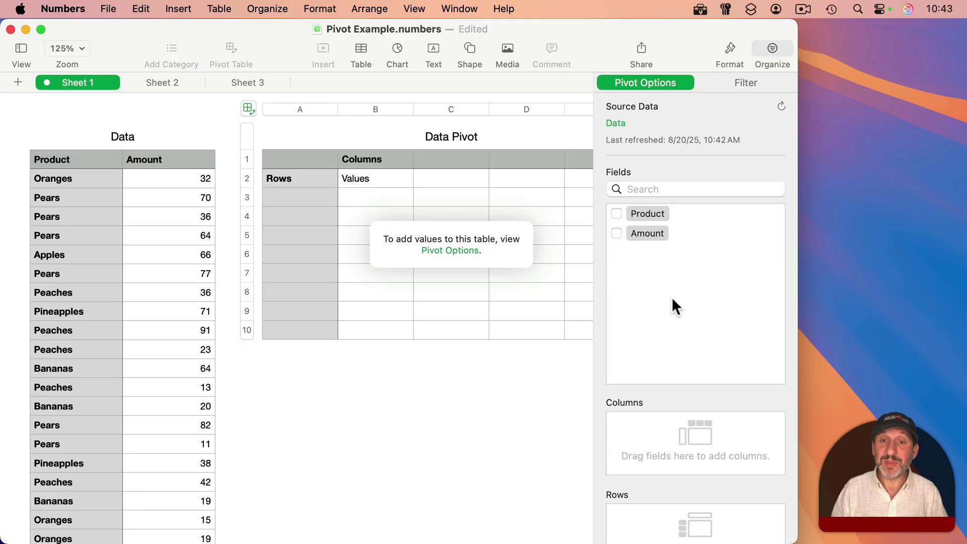
Use Product as the pivot rows and sum Amount per fruit, totaling 3270.
click(615, 213)
click(616, 233)
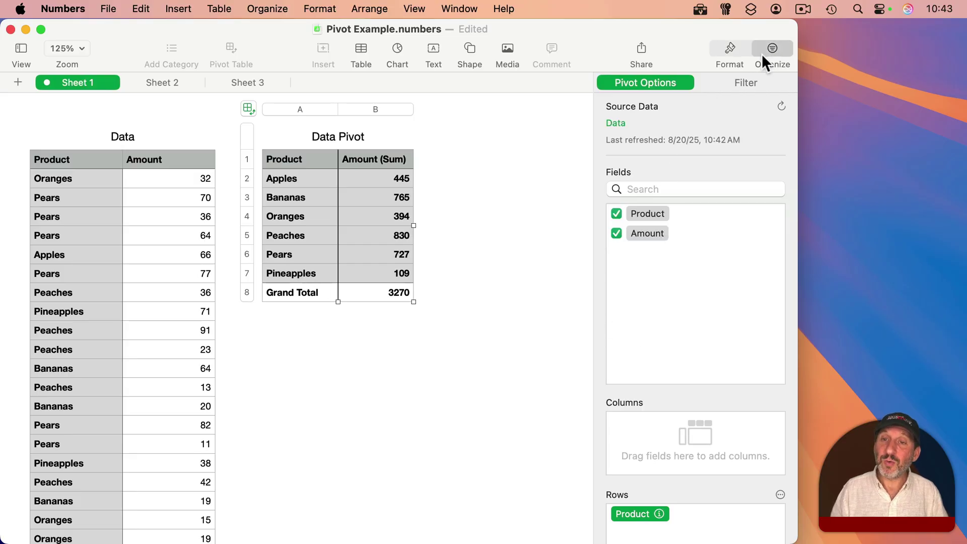
Hide the Grand Total row so only per-fruit sums from Apples 445 to Pineapples 109 remain.
scroll(679, 390, down, 5)
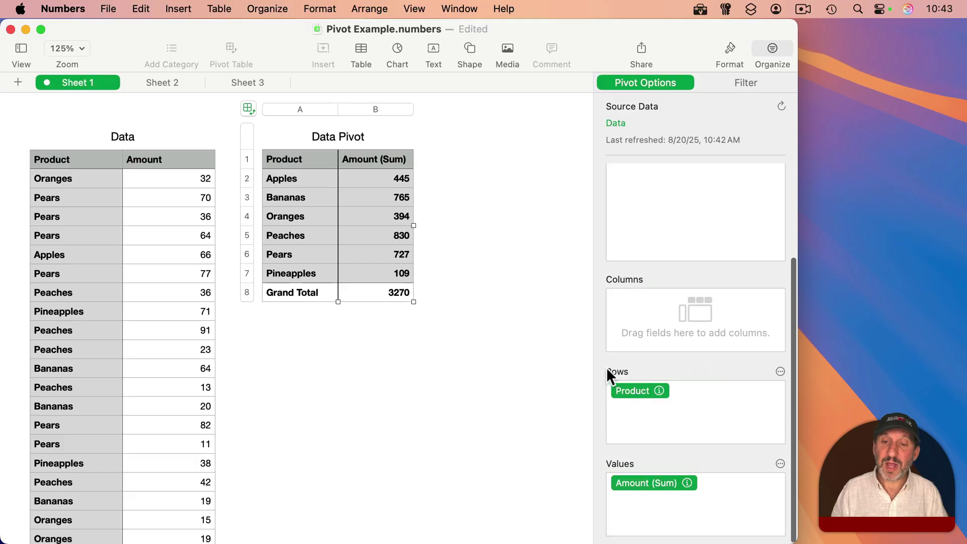
click(781, 372)
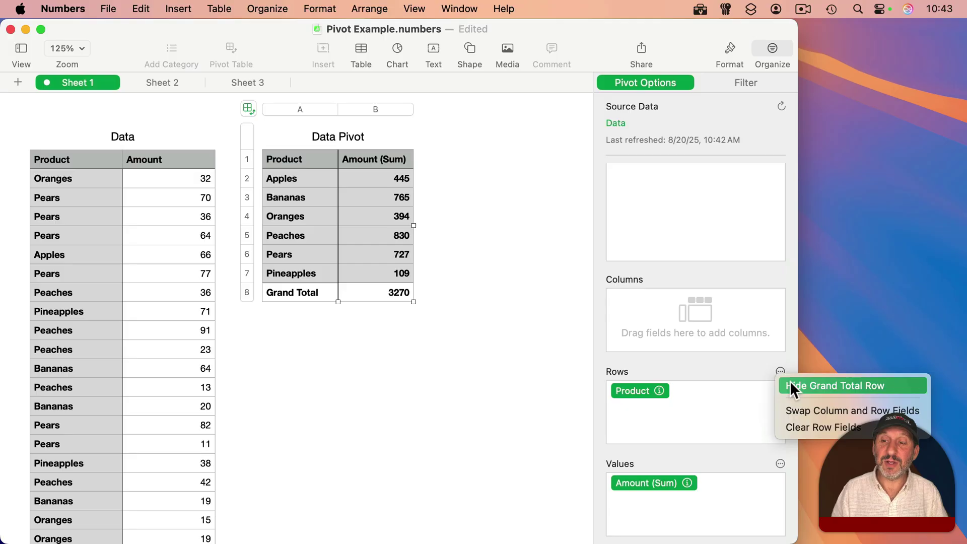
click(790, 386)
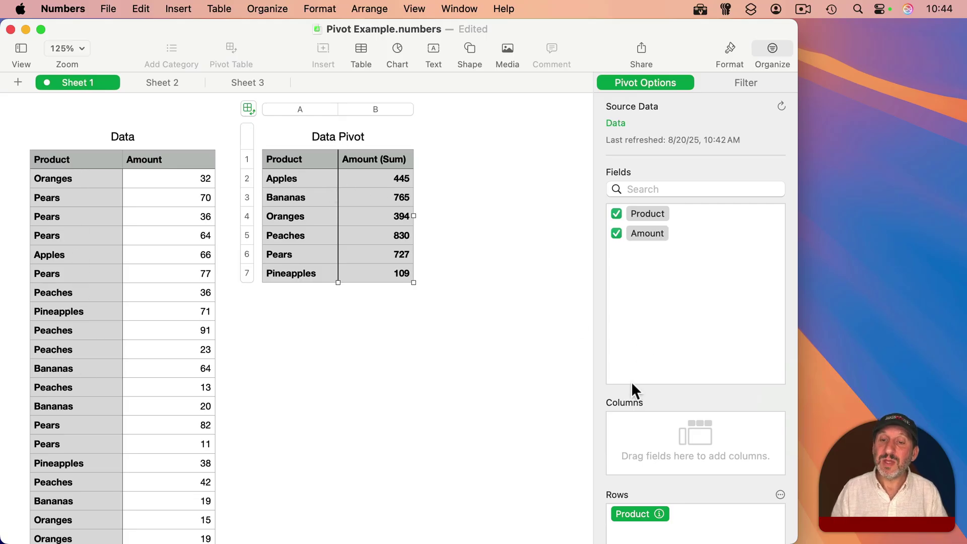
scroll(600, 405, down, 5)
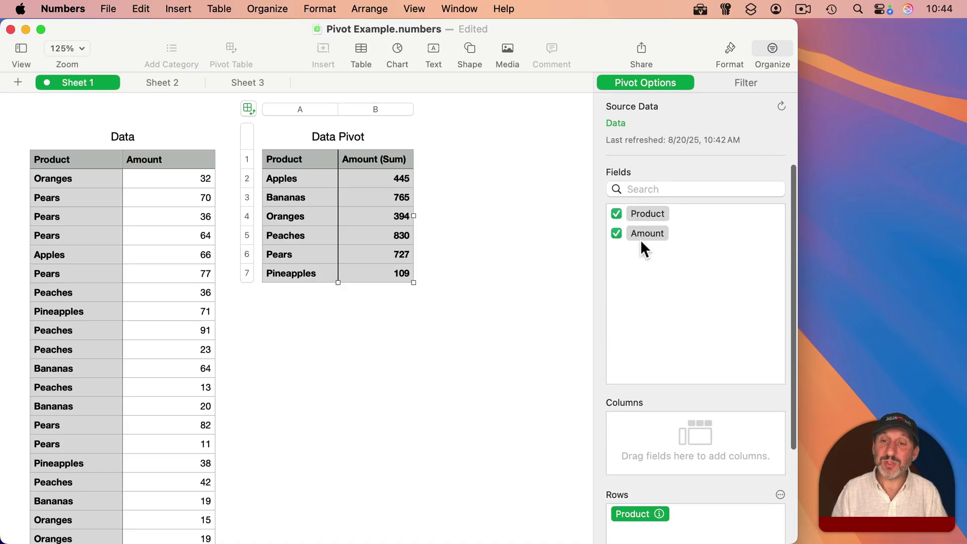
Add a second Amount value set to Count (All), showing Apples 10 to Pineapples 2.
drag(644, 235, 637, 502)
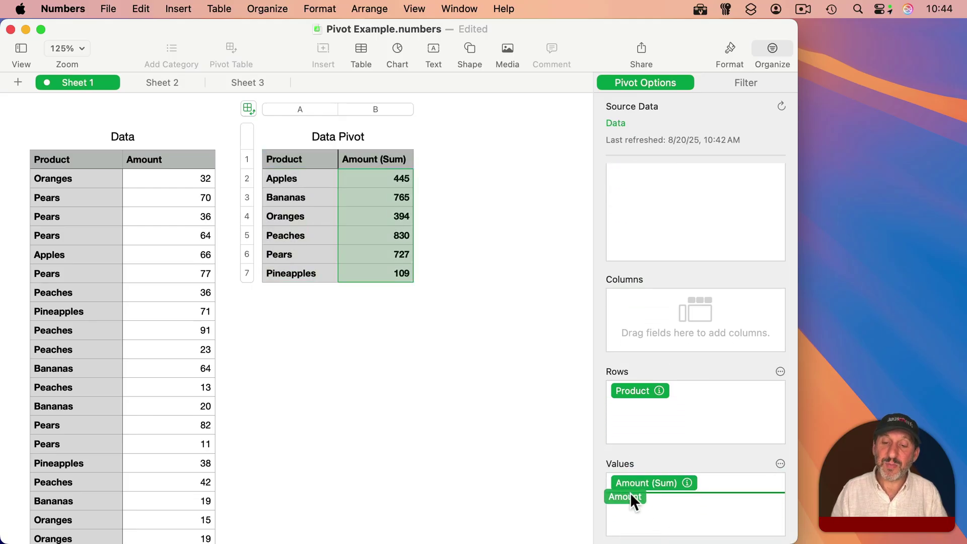
drag(642, 492, 643, 472)
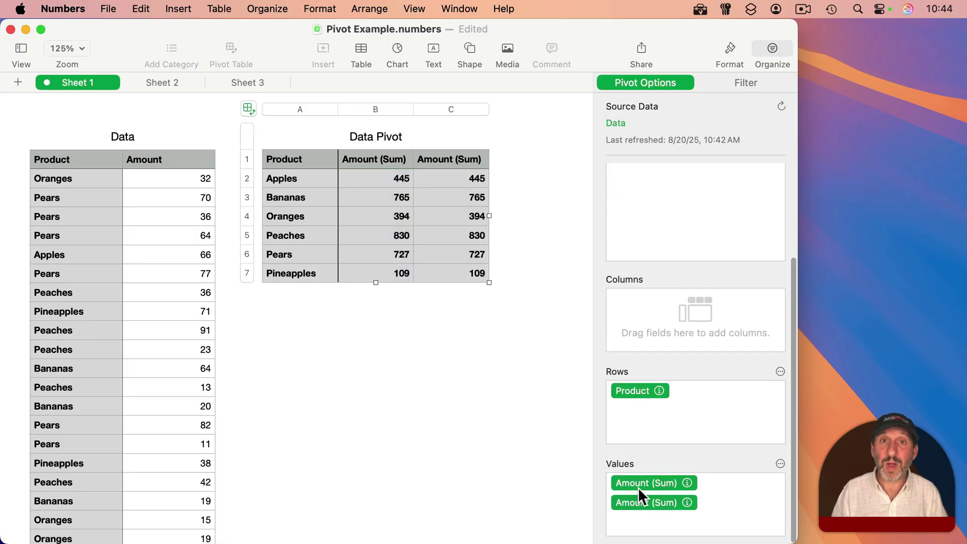
click(688, 483)
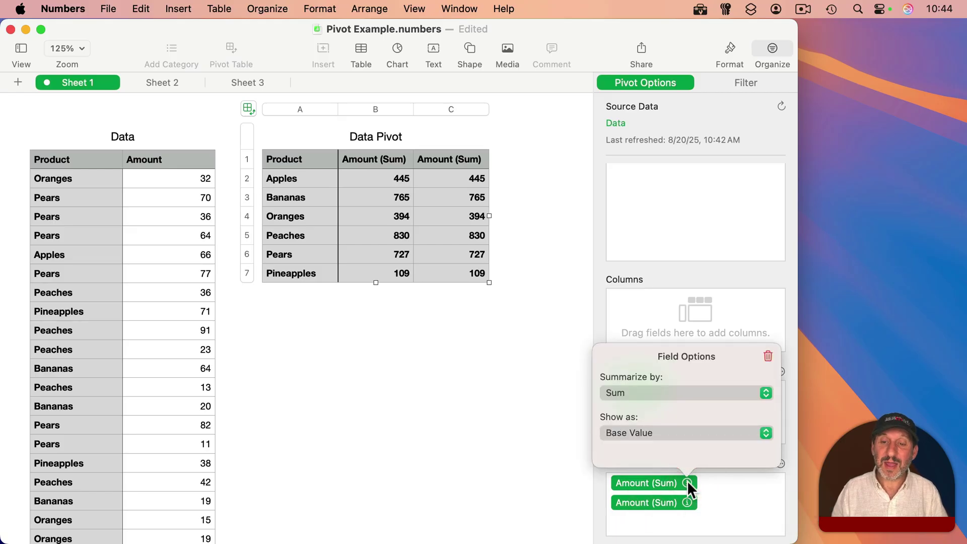
click(631, 392)
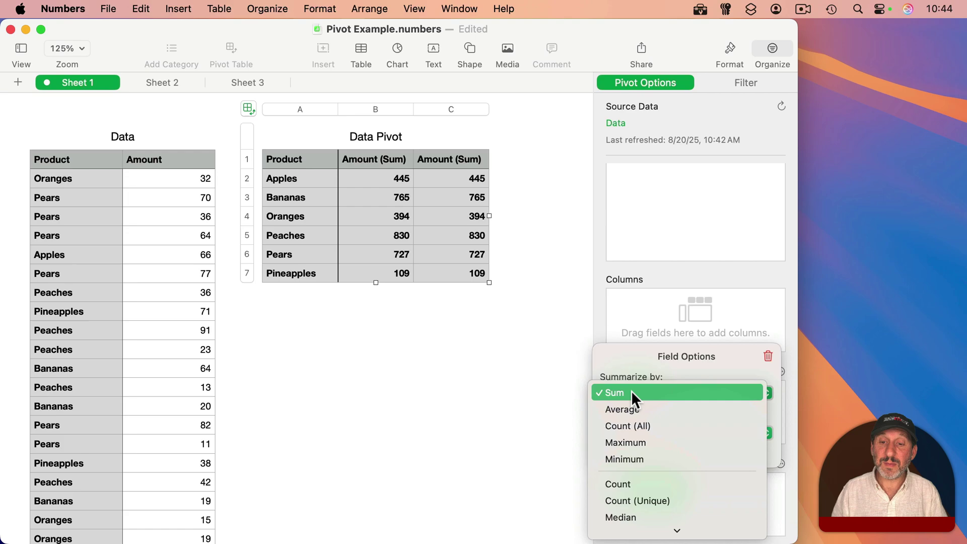
click(642, 426)
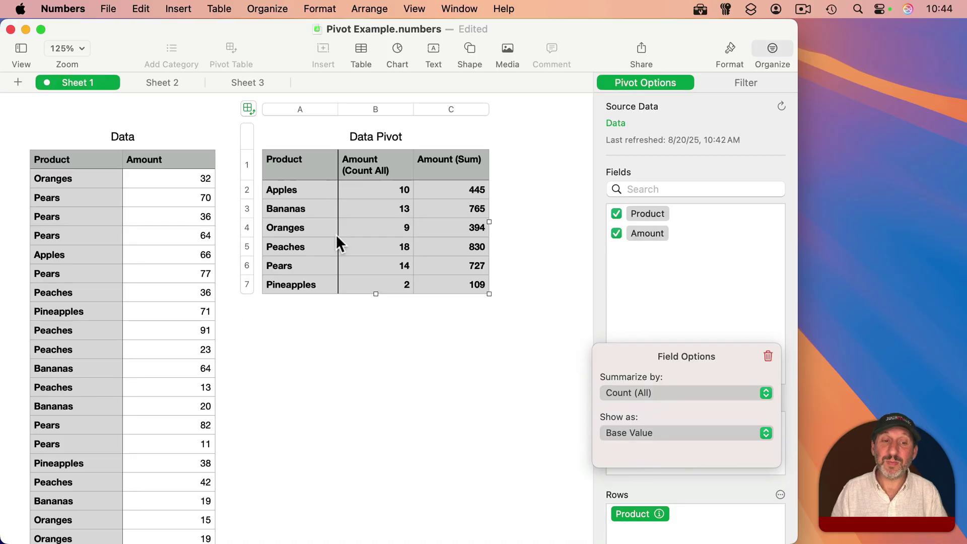
click(344, 270)
Sort the Data Pivot rows by Product in ascending order.
click(361, 164)
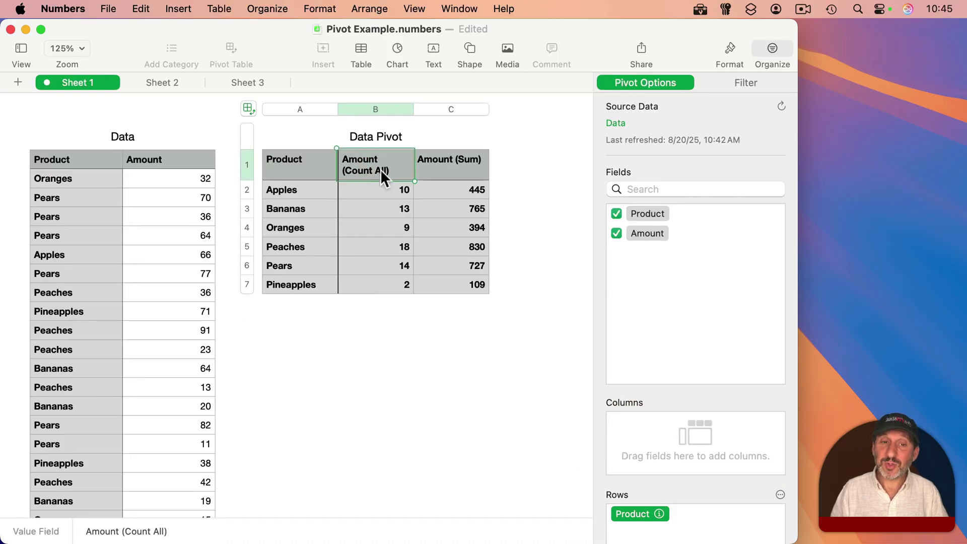
mouse_move(403, 111)
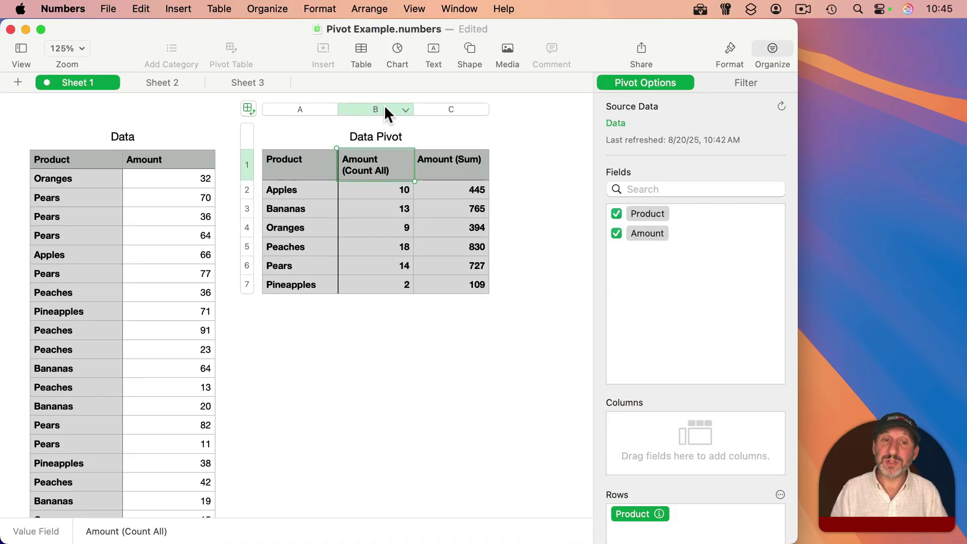
click(405, 108)
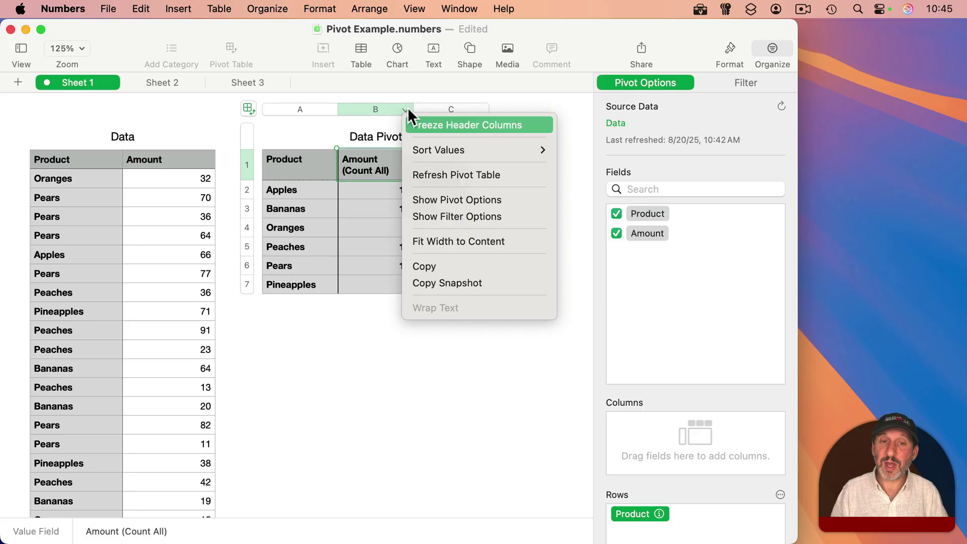
mouse_move(462, 149)
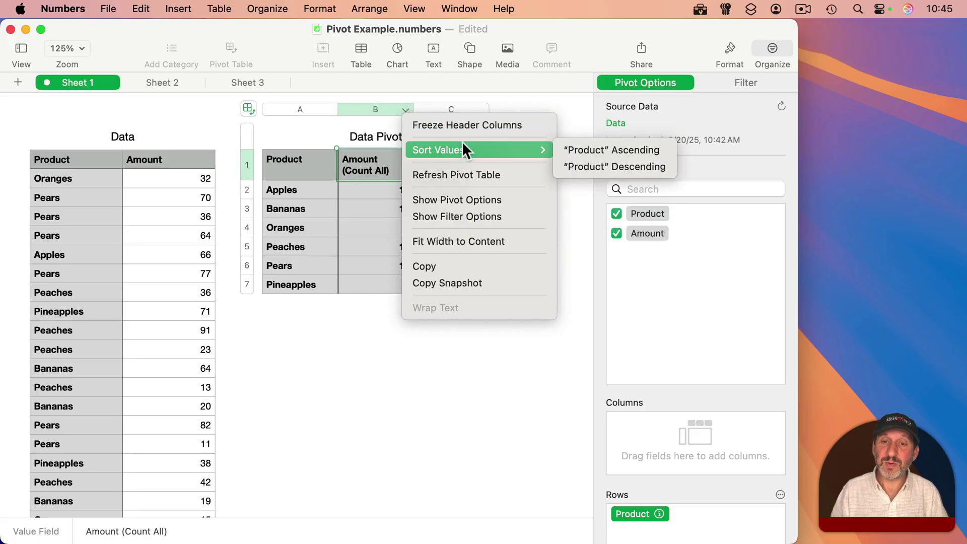
click(586, 150)
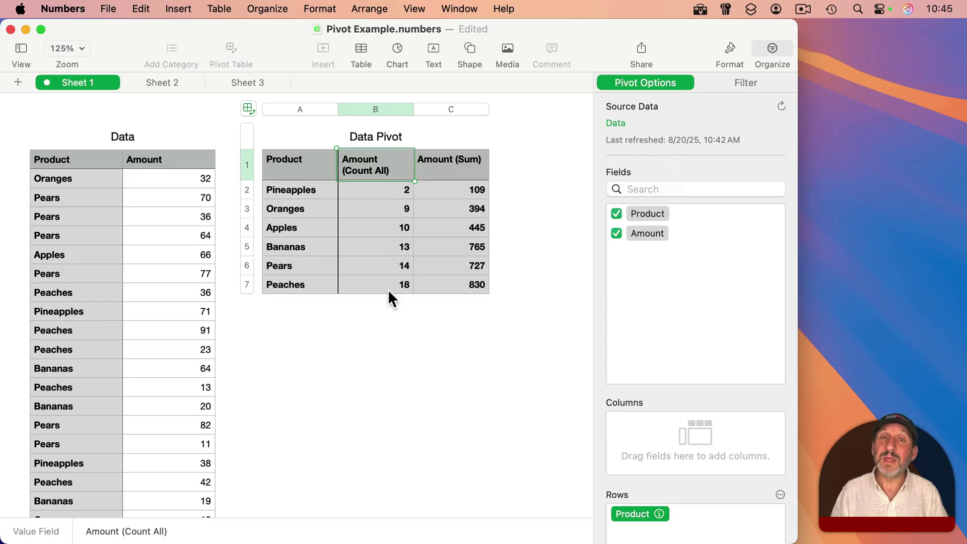
Re-sort the pivot rows by summed Amount descending, from Peaches 830 to Pineapples 109.
click(481, 109)
mouse_move(507, 146)
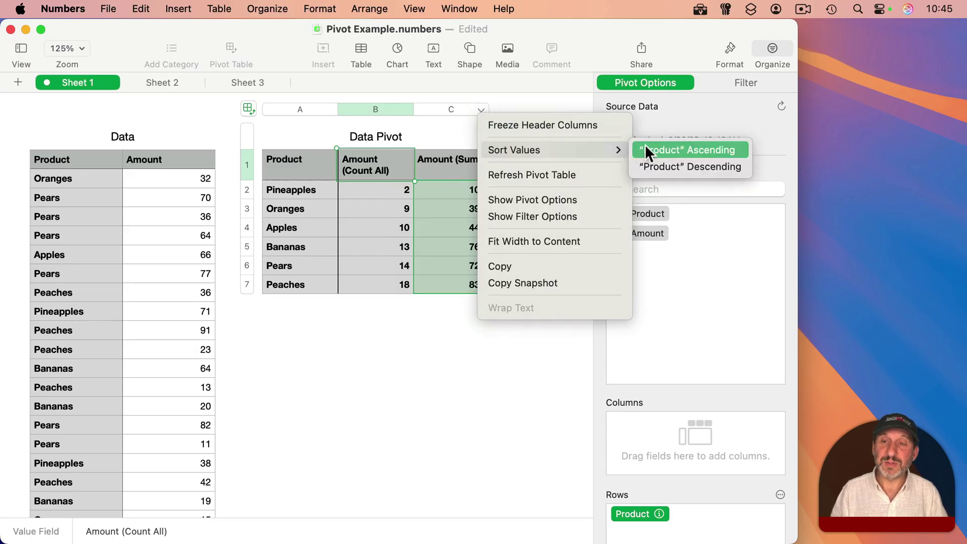
click(655, 162)
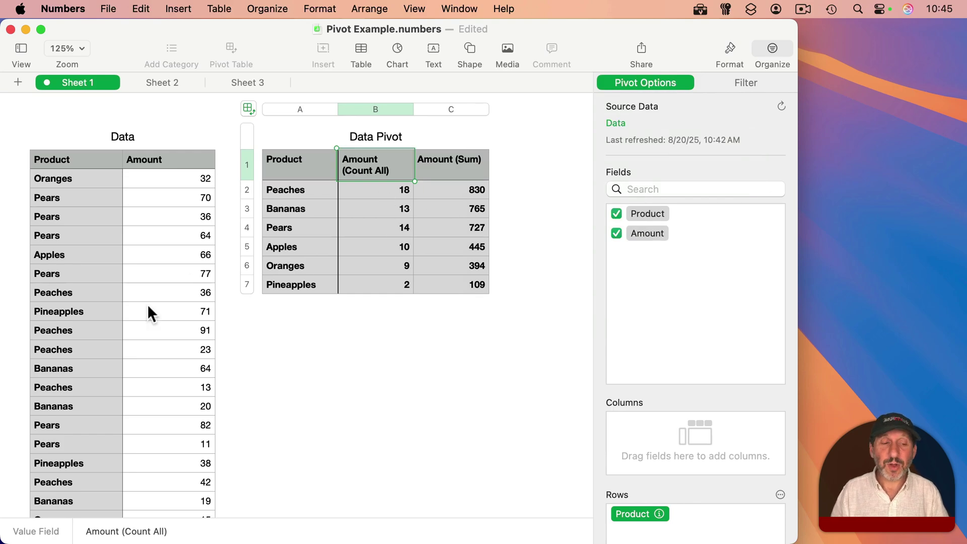
scroll(122, 314, down, 20)
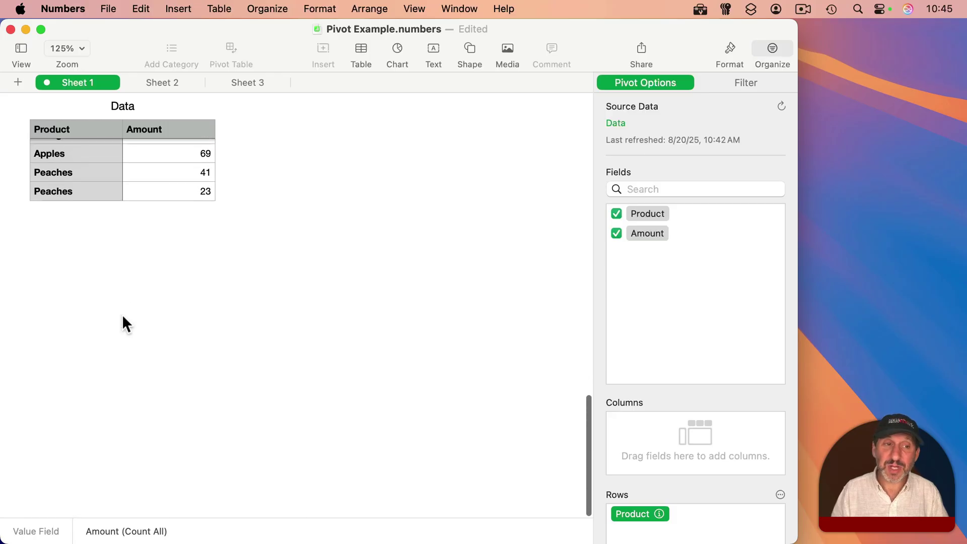
Add a new row 68 to the Data table with Apples and amount 10.
click(70, 255)
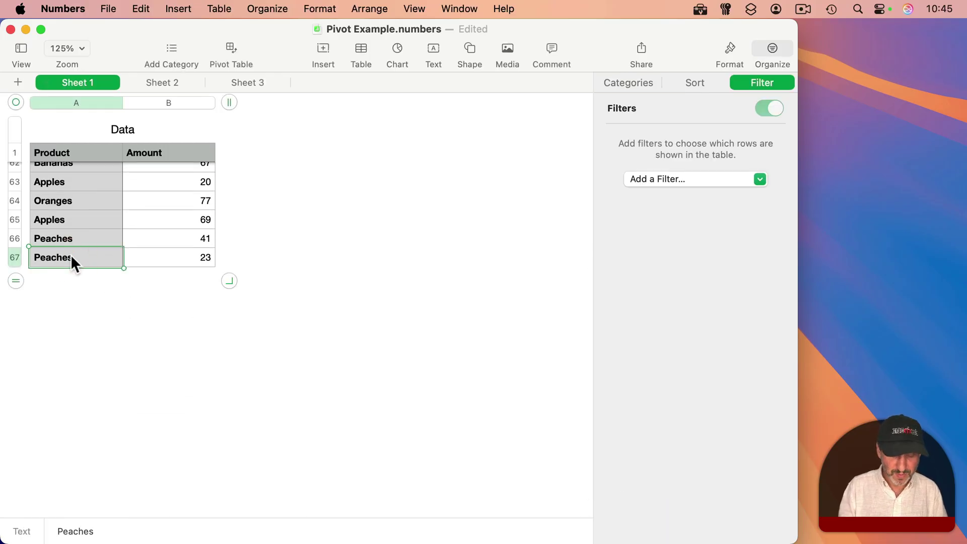
key(Return)
text(Apple)
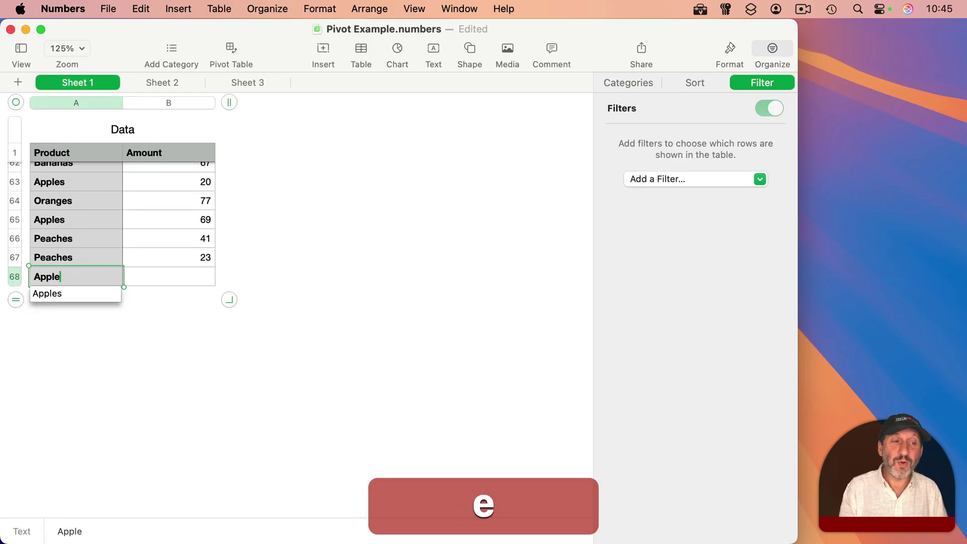
key(Tab)
key(Tab)
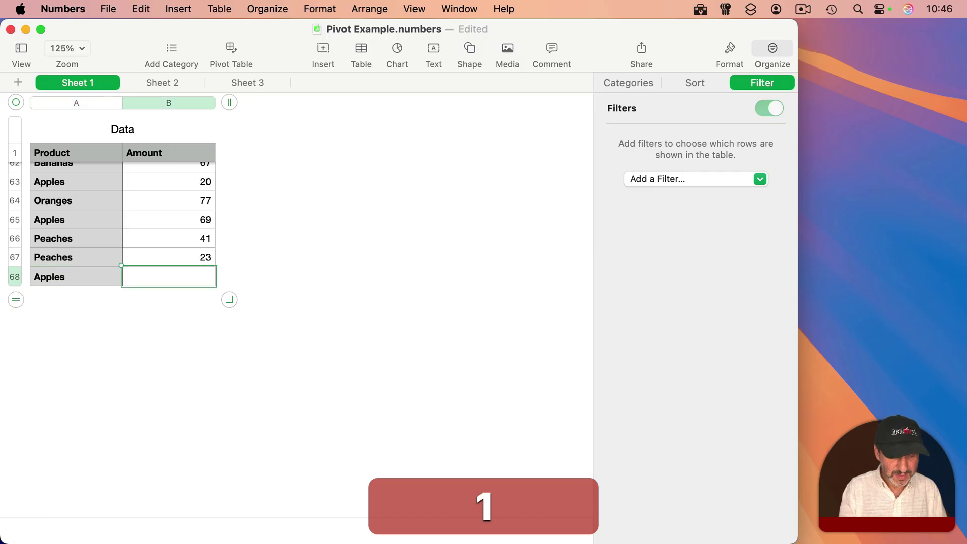
text(10)
key(Return)
scroll(219, 203, up, 20)
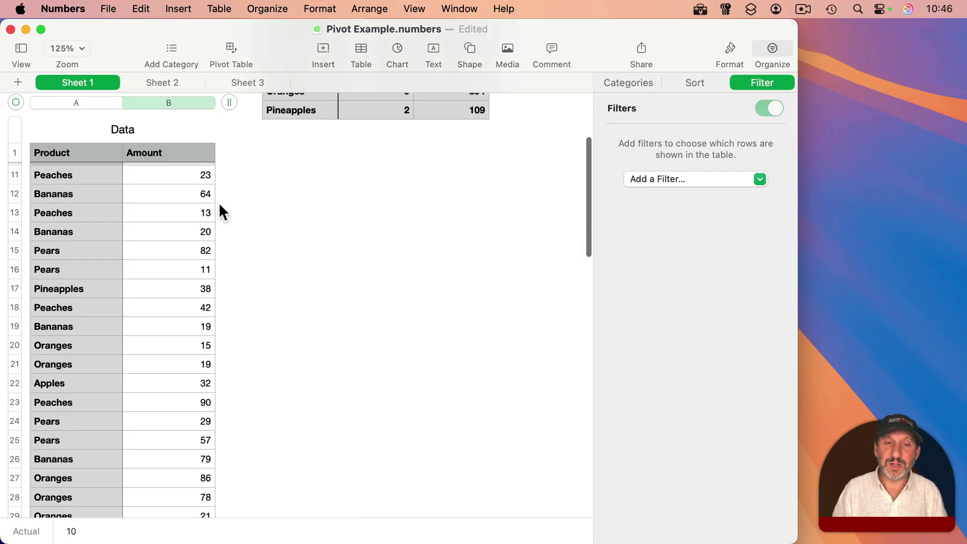
scroll(218, 203, up, 5)
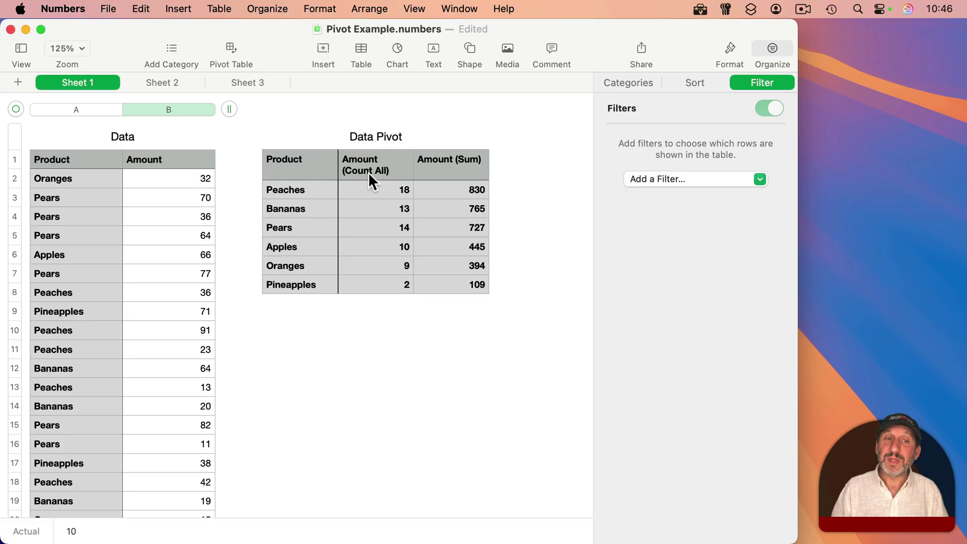
Refresh the pivot so Apples reads 11 and 455, then re-sort it descending.
click(336, 167)
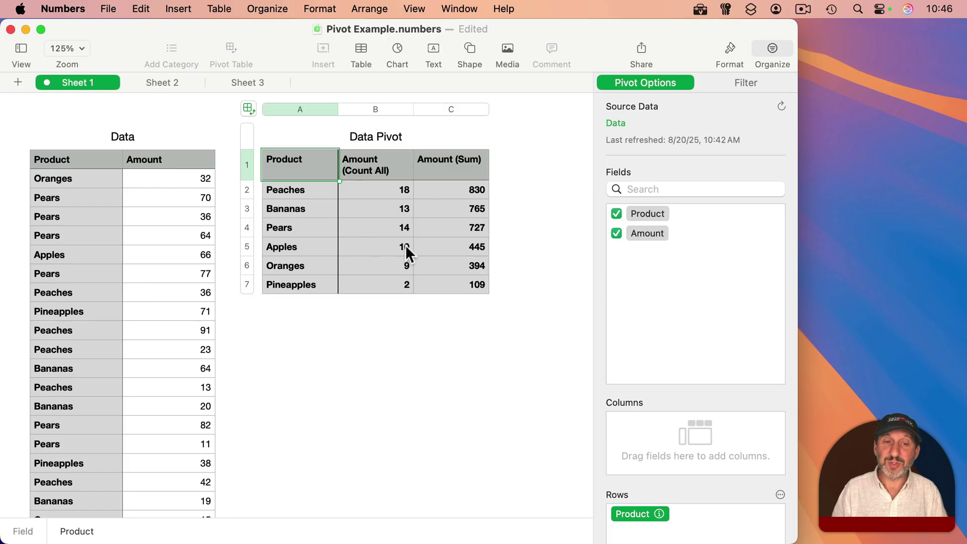
click(781, 106)
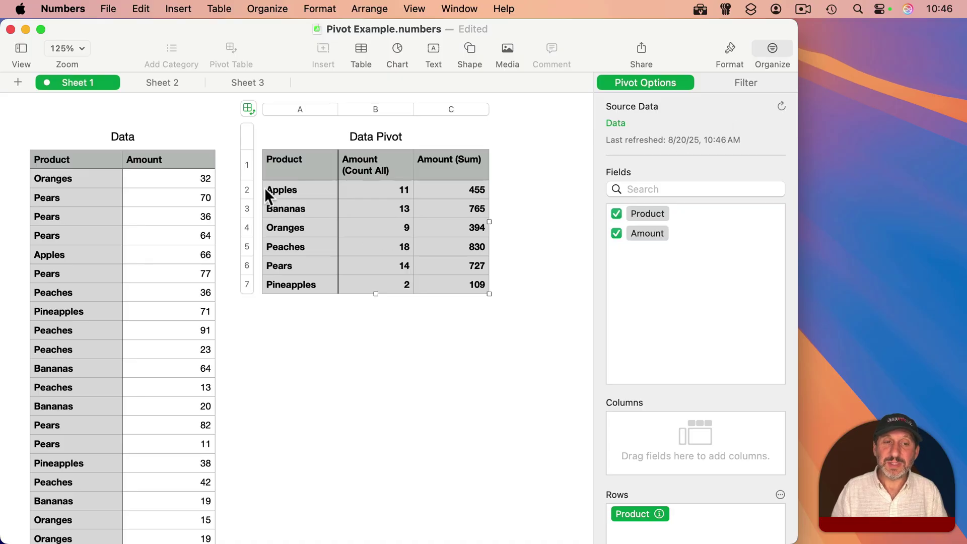
click(482, 110)
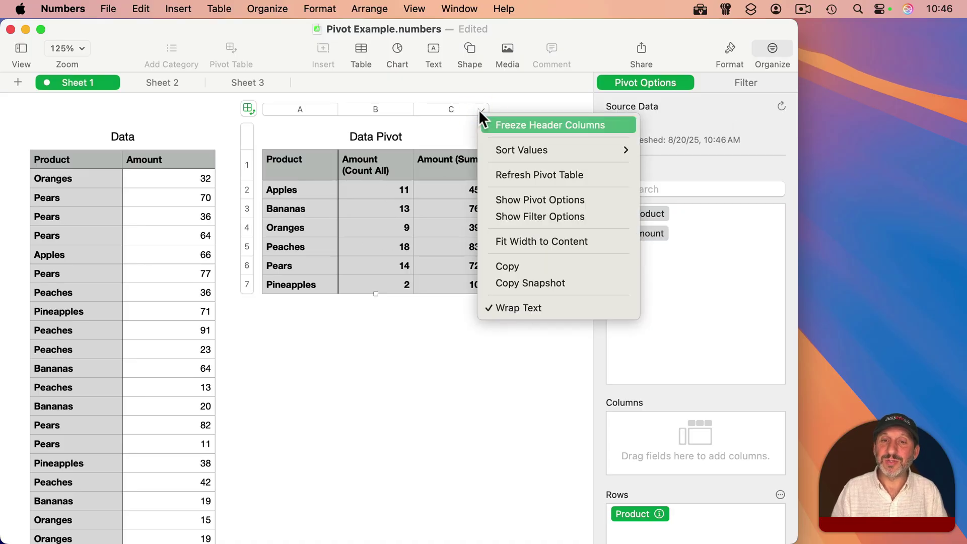
mouse_move(530, 152)
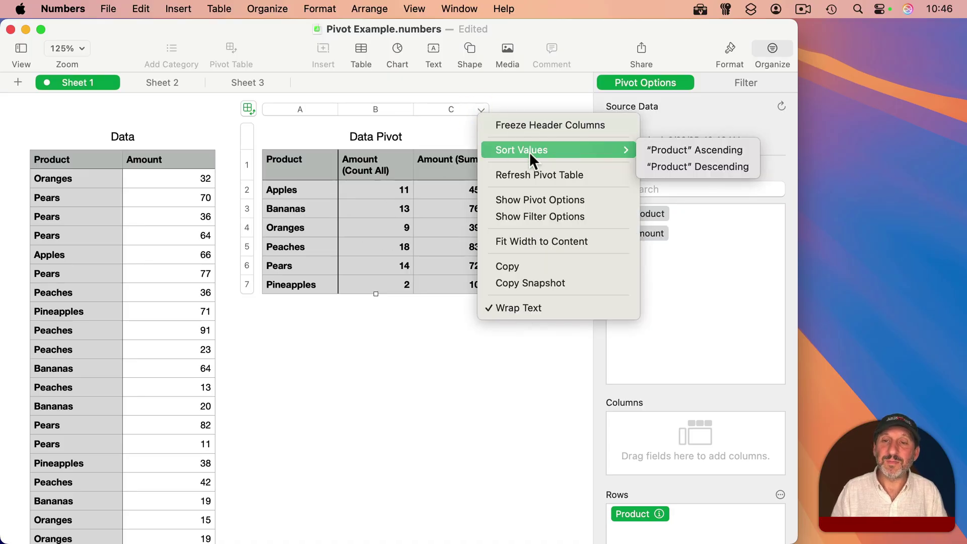
click(685, 166)
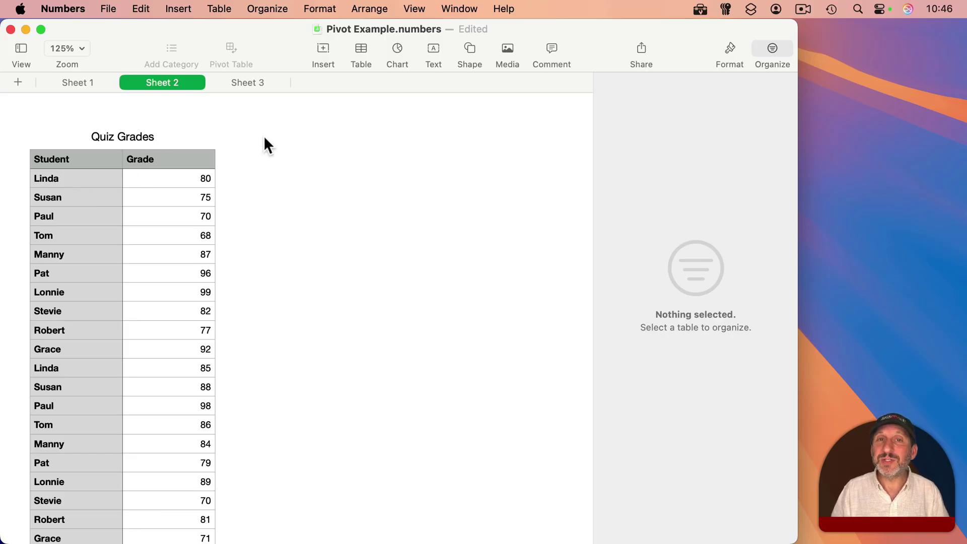
click(58, 180)
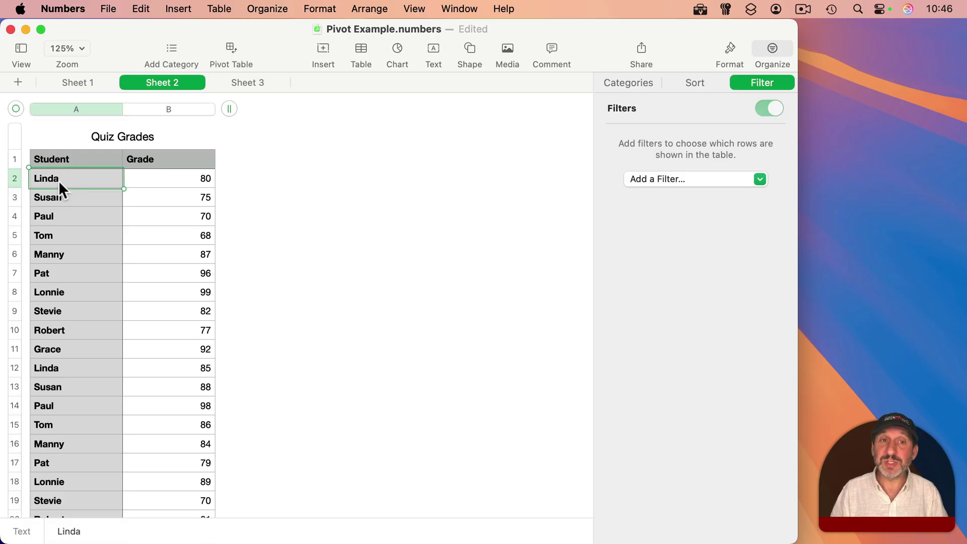
click(173, 178)
scroll(116, 241, down, 1)
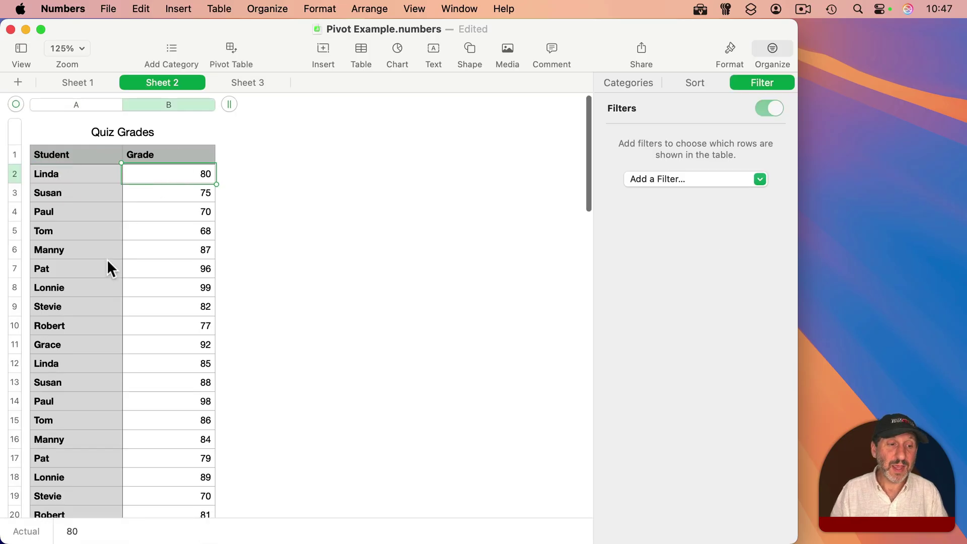
scroll(107, 260, down, 20)
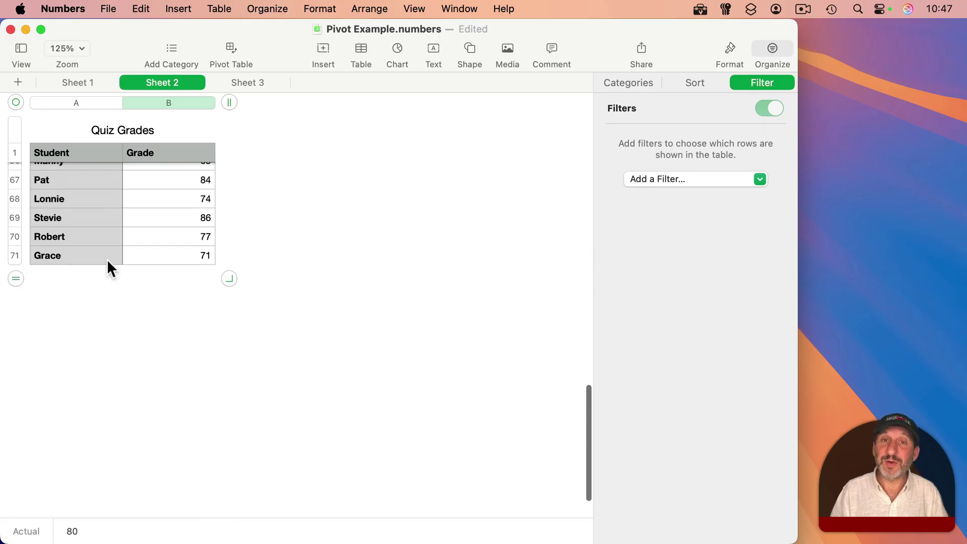
scroll(103, 206, up, 20)
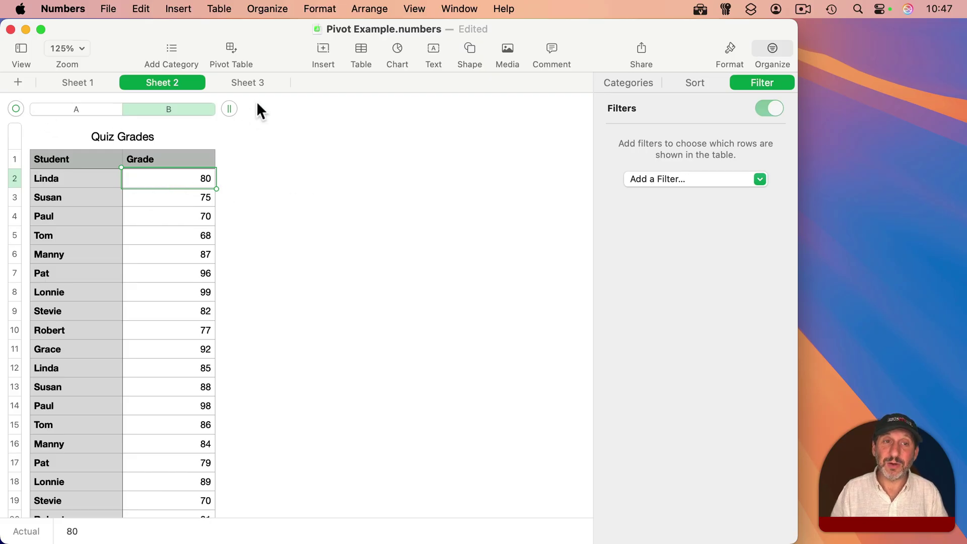
Create a Quiz Grades Pivot with Student rows and summed Grade, totaling 5753.
click(268, 13)
mouse_move(317, 252)
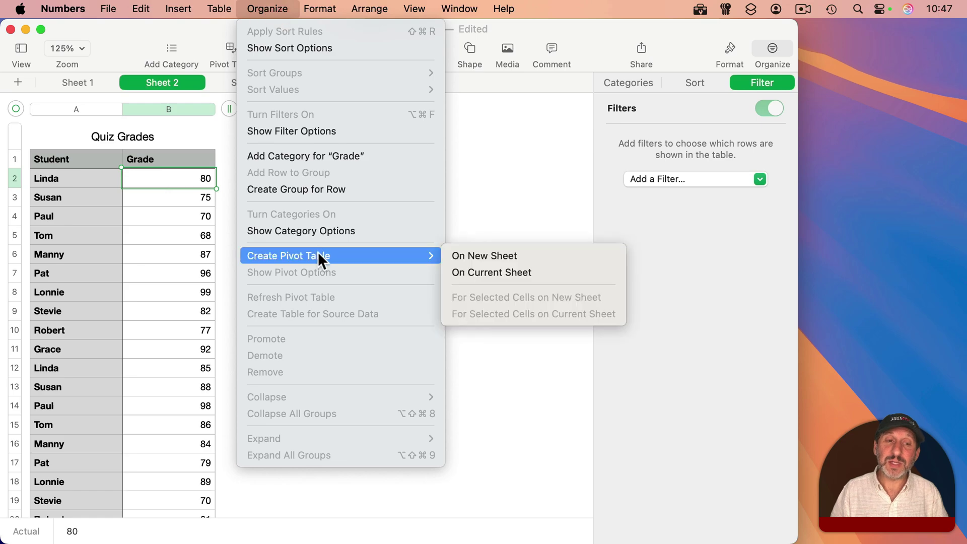
click(492, 274)
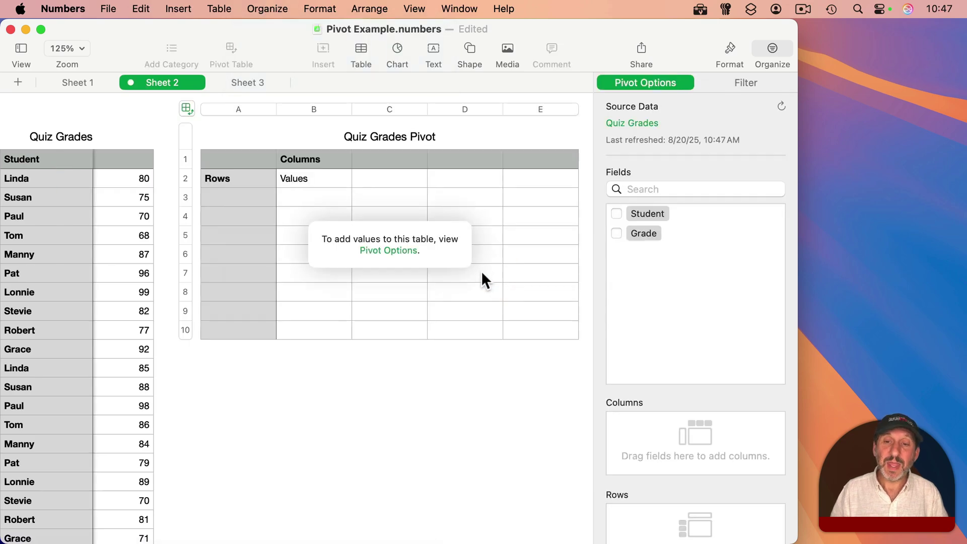
click(617, 212)
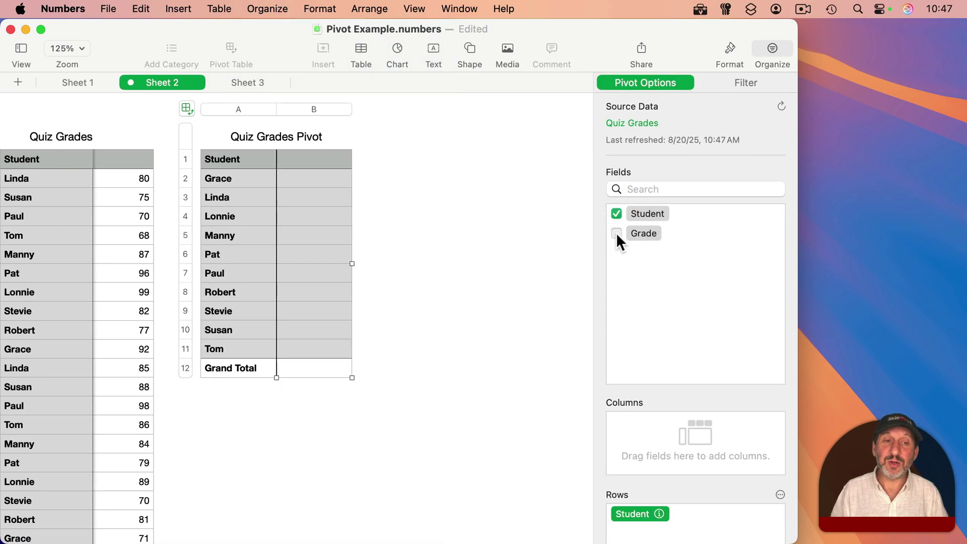
click(616, 233)
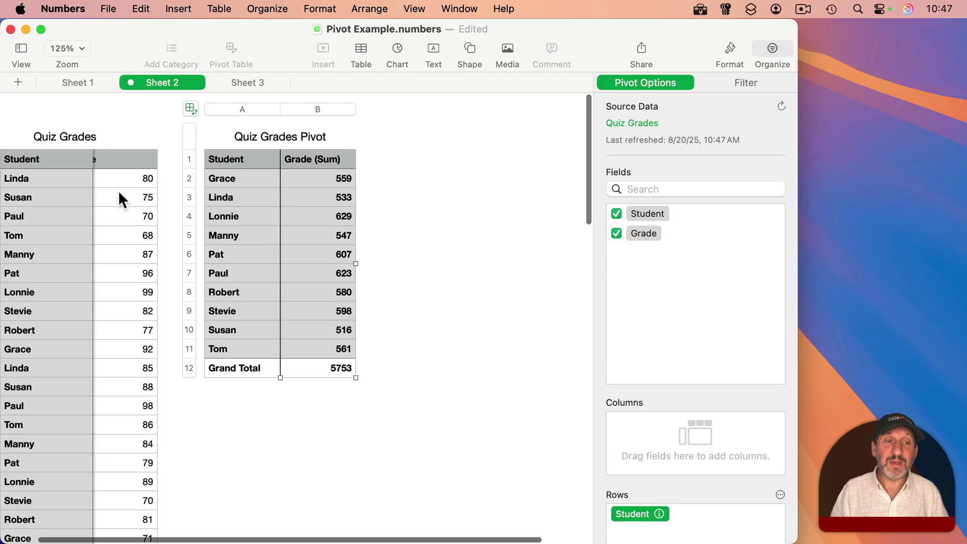
scroll(118, 191, left, 3)
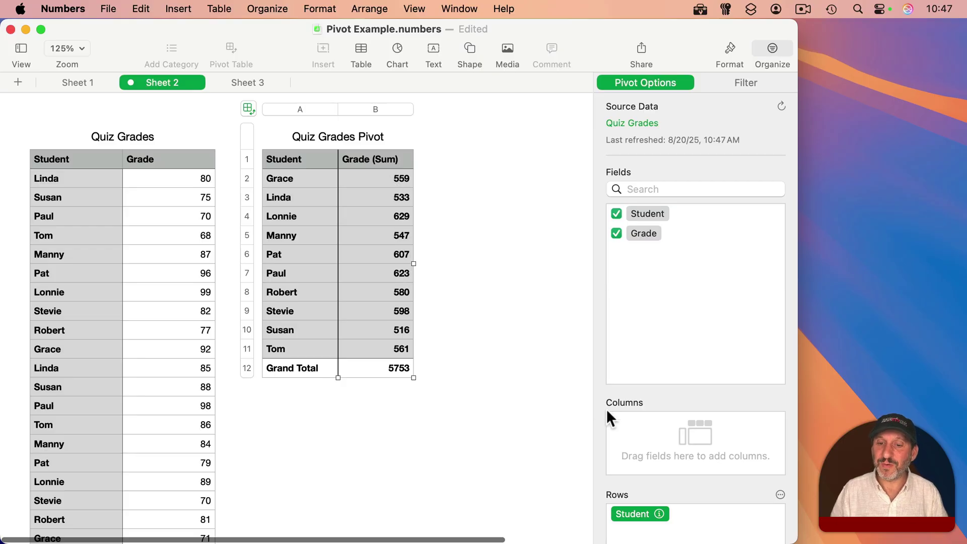
scroll(607, 409, down, 5)
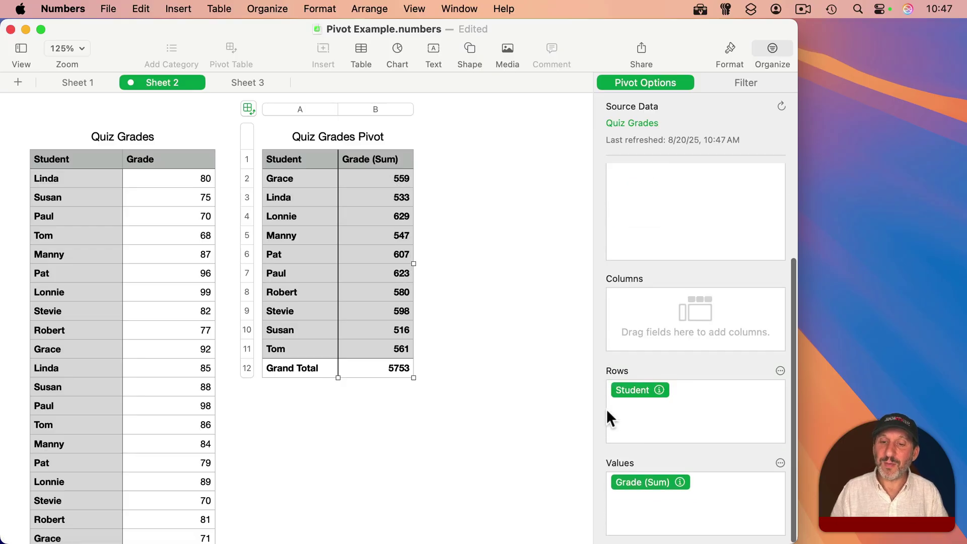
Summarize Grade by Average (Paul 89, overall 82.19) and select the Grade (Average) column.
click(681, 483)
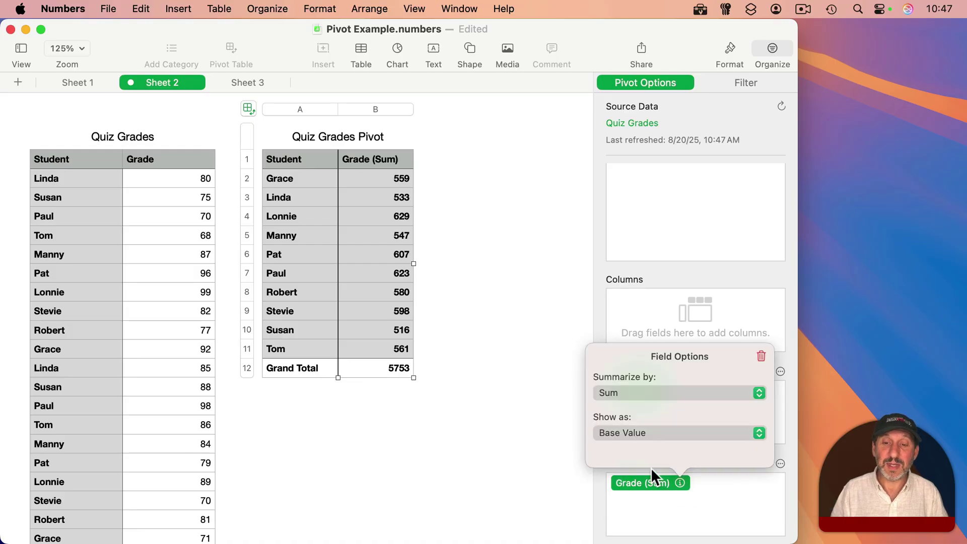
click(639, 392)
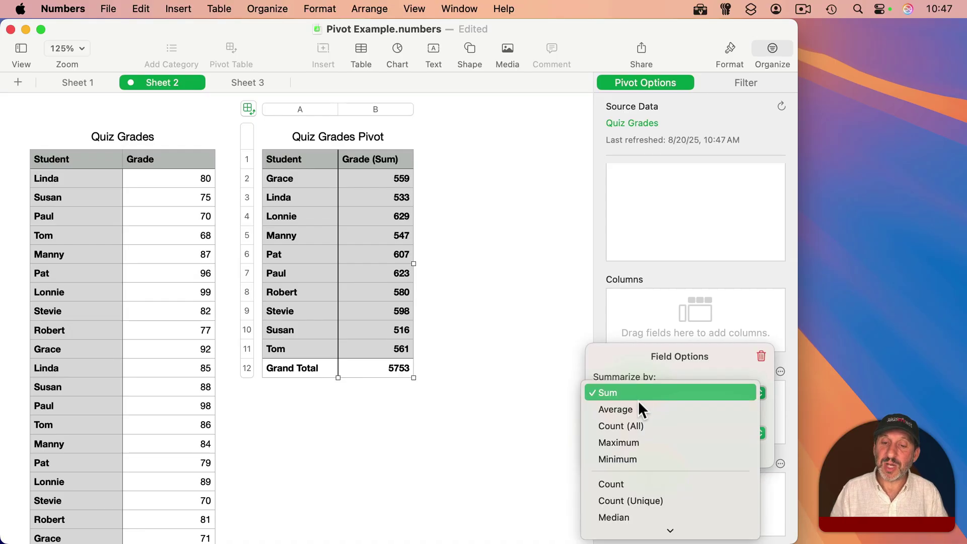
click(638, 408)
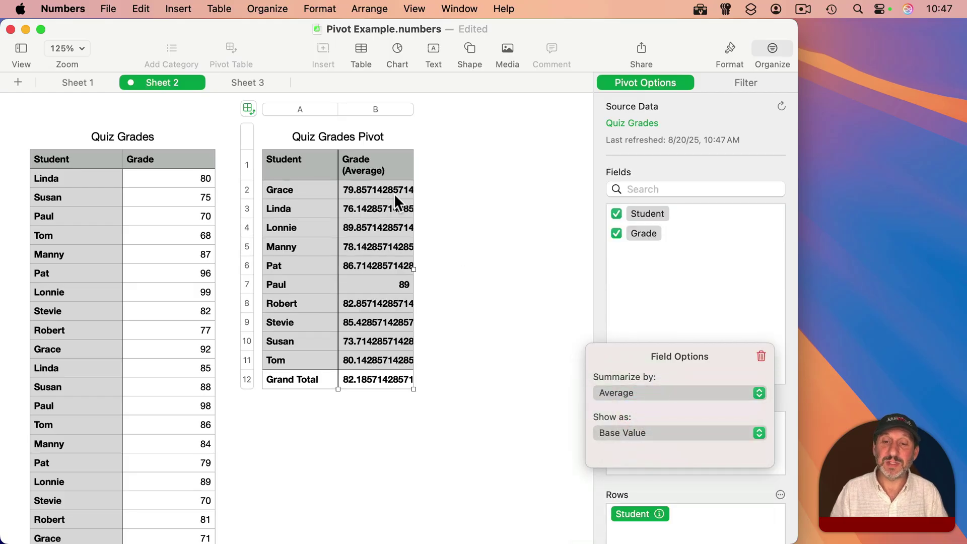
click(452, 185)
click(382, 159)
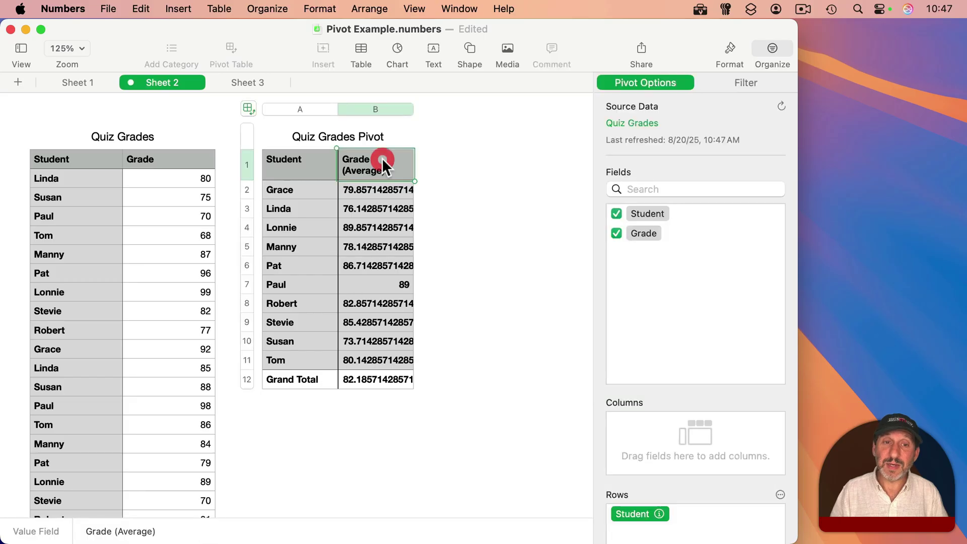
click(372, 112)
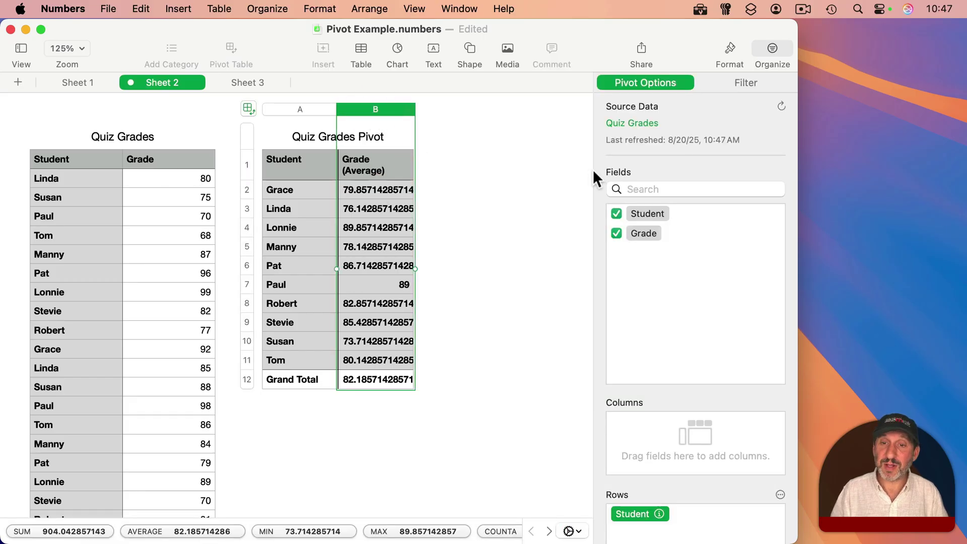
Format the Grade (Average) column as Number with 0 decimals, e.g. Grace 80, total 82.
click(729, 46)
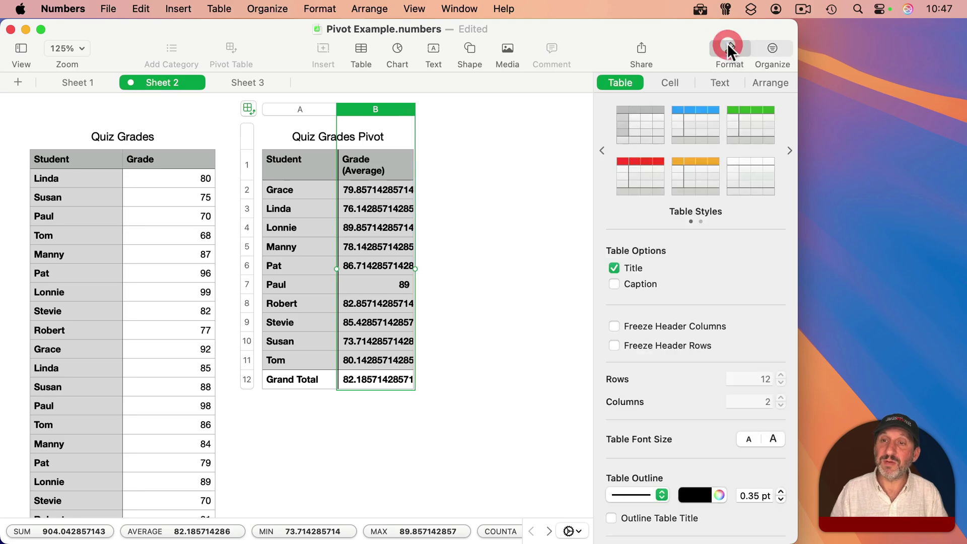
click(669, 82)
click(648, 133)
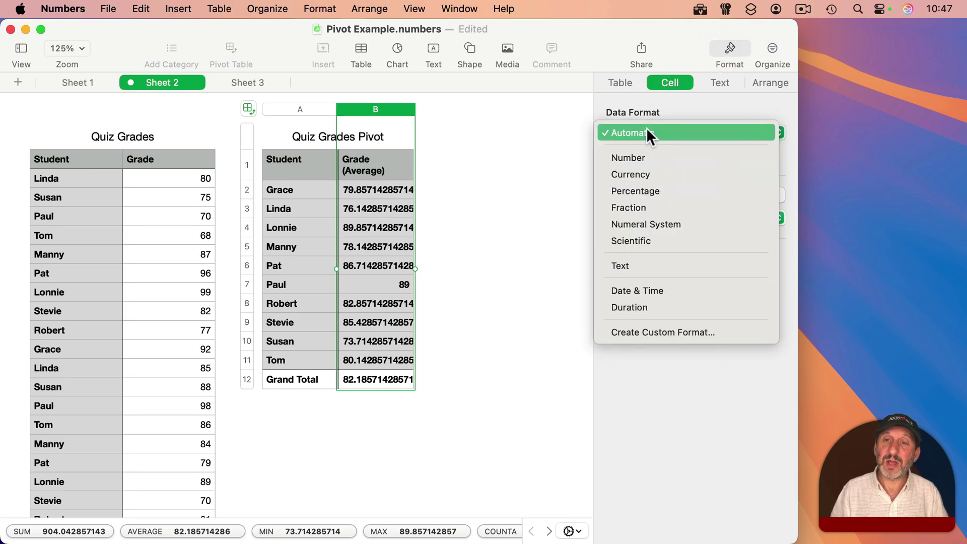
click(640, 156)
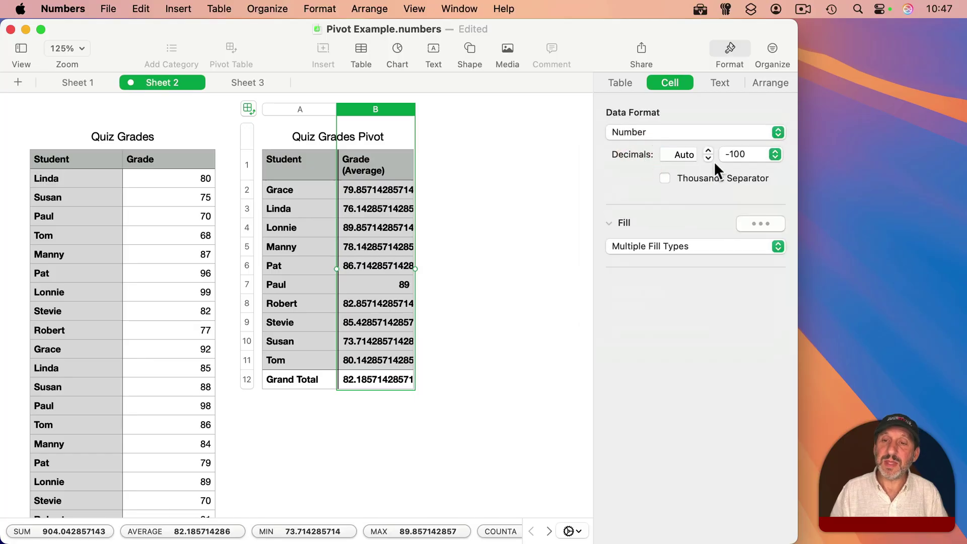
click(685, 155)
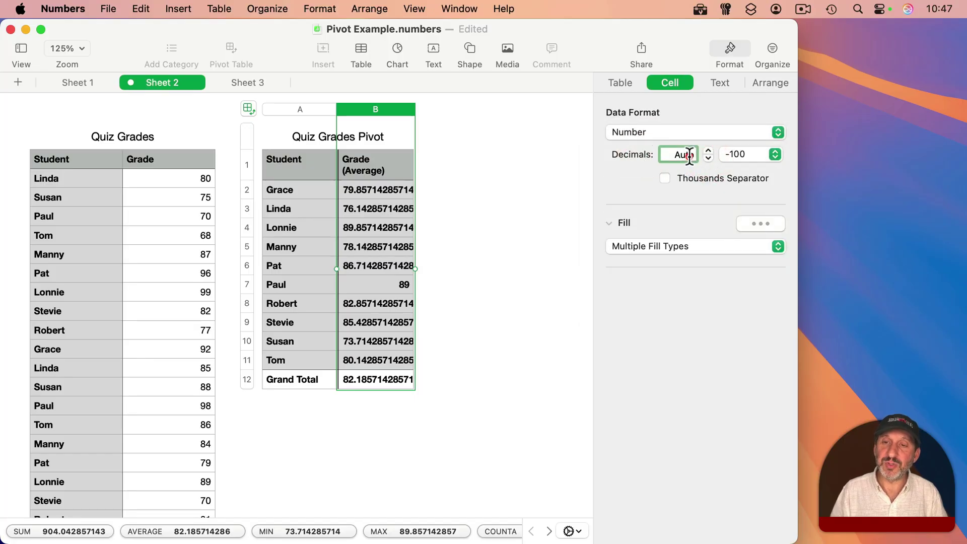
text(0)
key(Return)
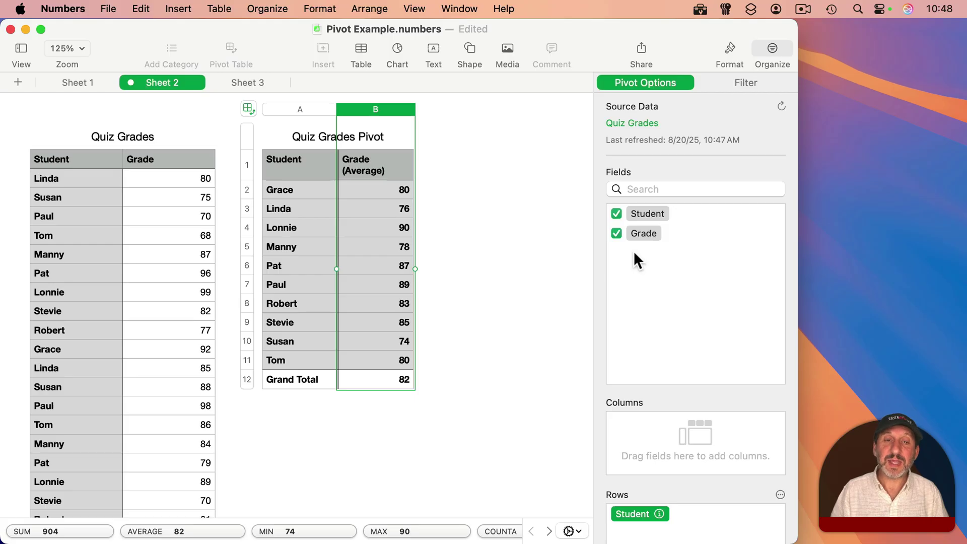
Add Grade again to the pivot values, summarized by Count (All), showing 7 per student and 70 total.
drag(642, 243, 634, 473)
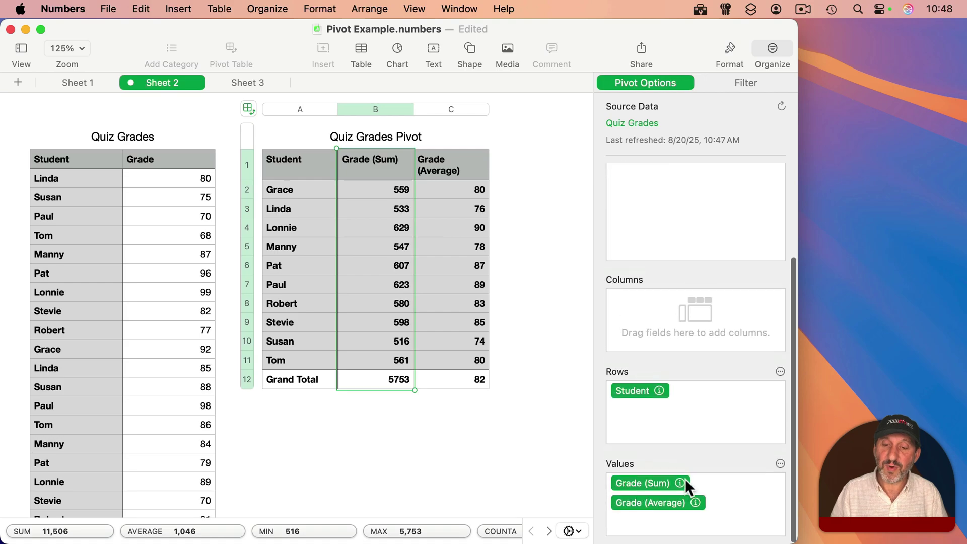
click(682, 479)
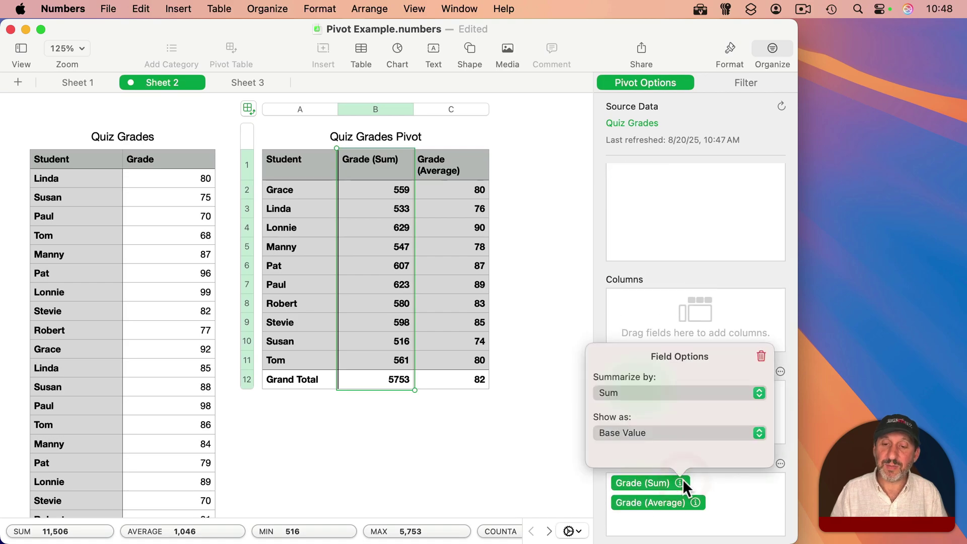
click(656, 392)
click(656, 426)
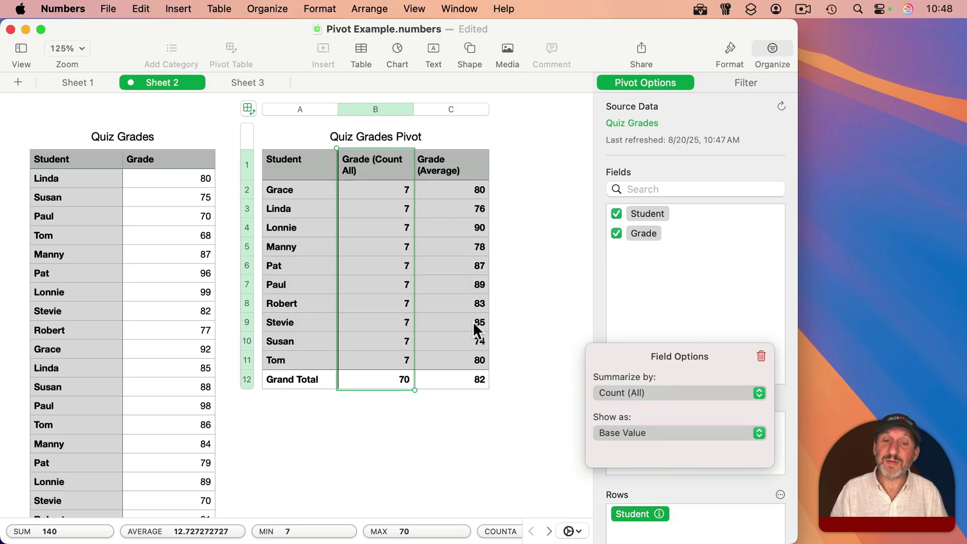
Sort the pivot's students by average grade in descending order so Lonnie comes first.
click(481, 109)
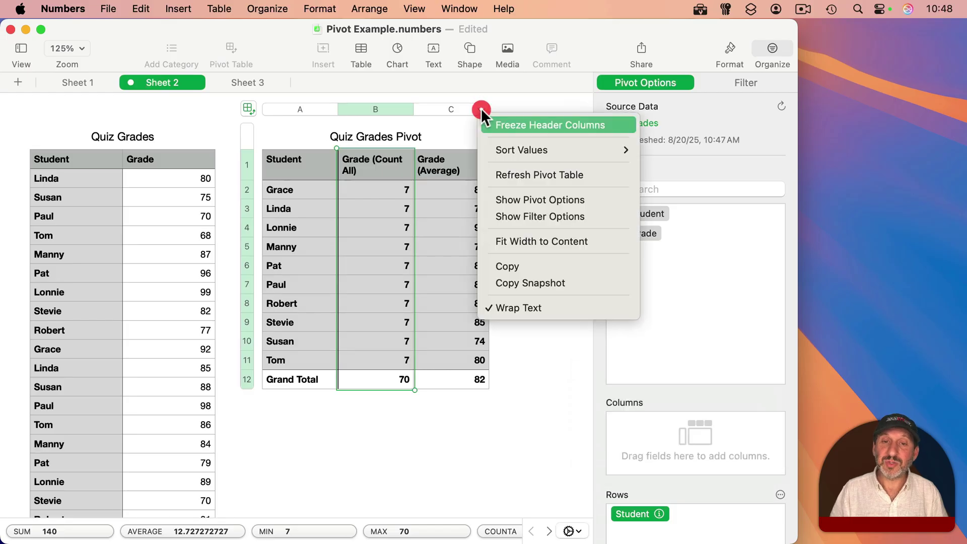
mouse_move(524, 150)
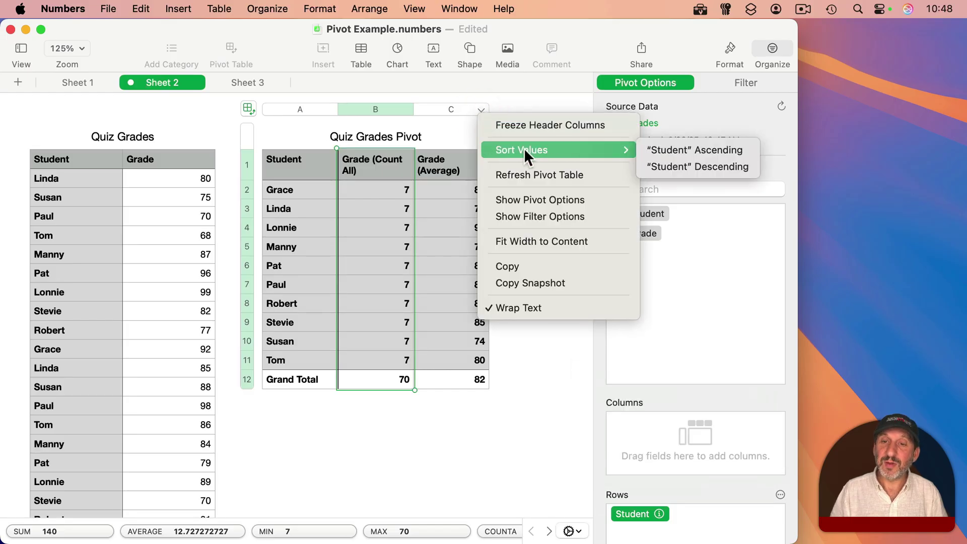
click(685, 166)
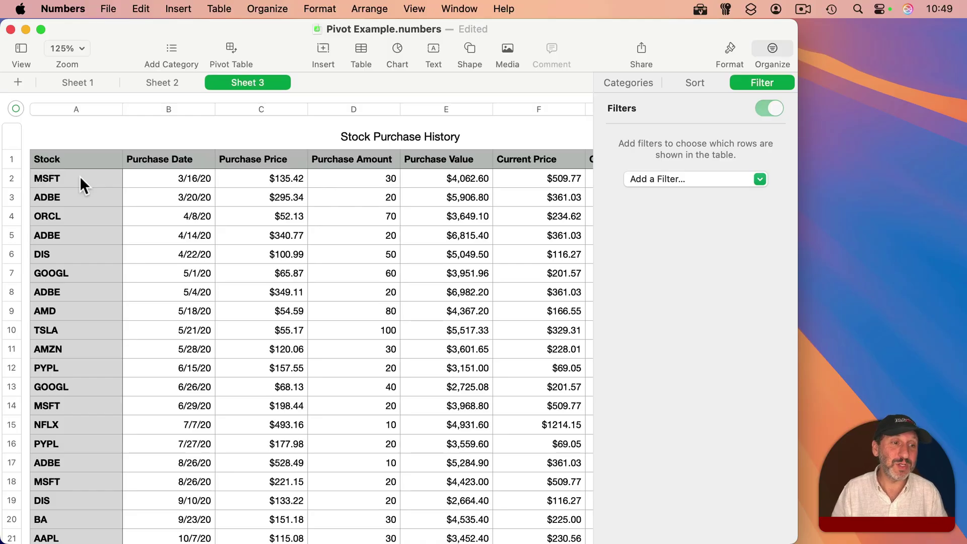
Check the first purchase's date, price, amount and value formula in the Stock Purchase History table.
scroll(74, 296, down, 10)
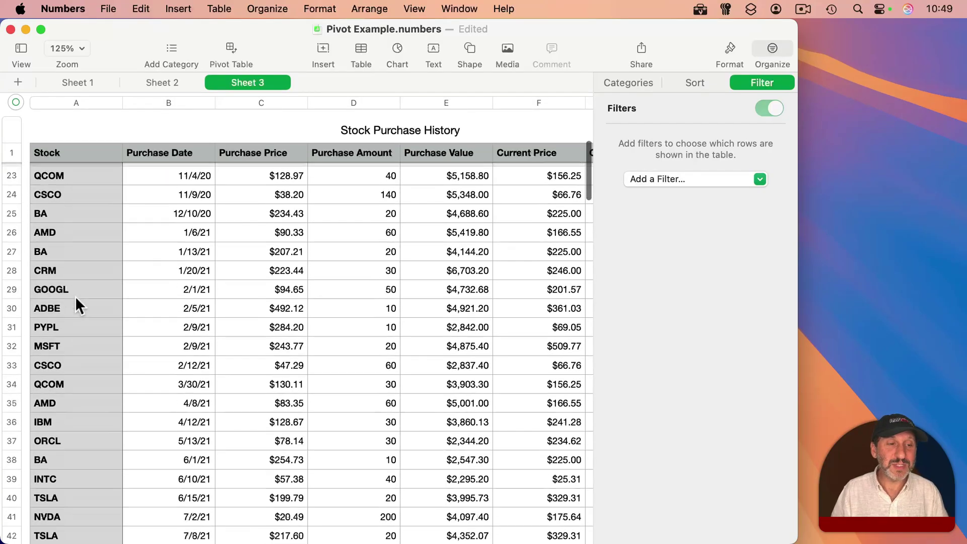
scroll(74, 297, down, 5)
scroll(74, 297, up, 15)
click(144, 179)
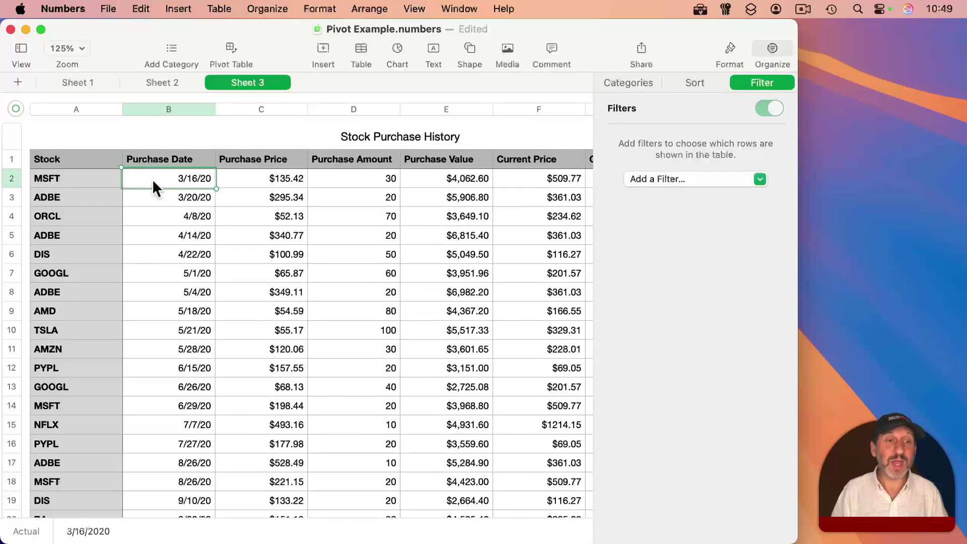
click(264, 177)
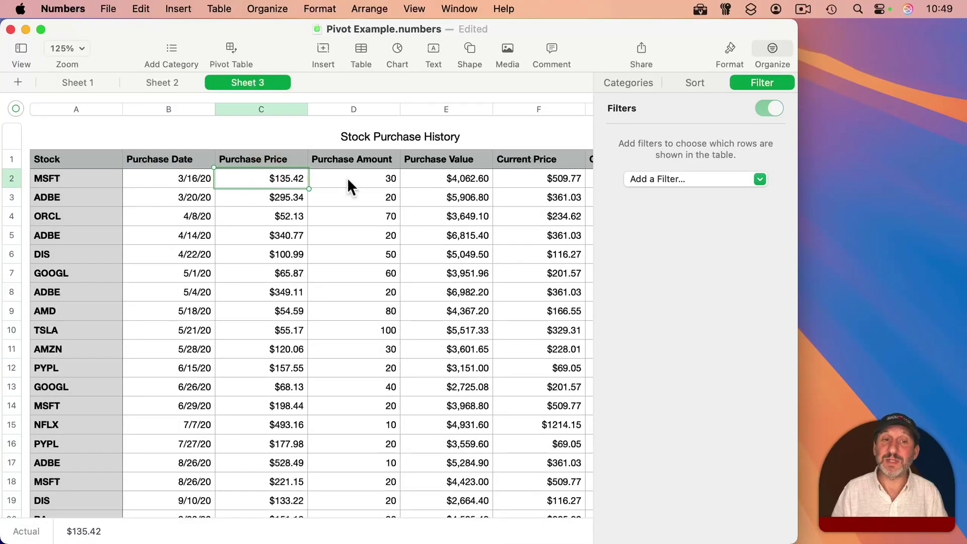
click(370, 186)
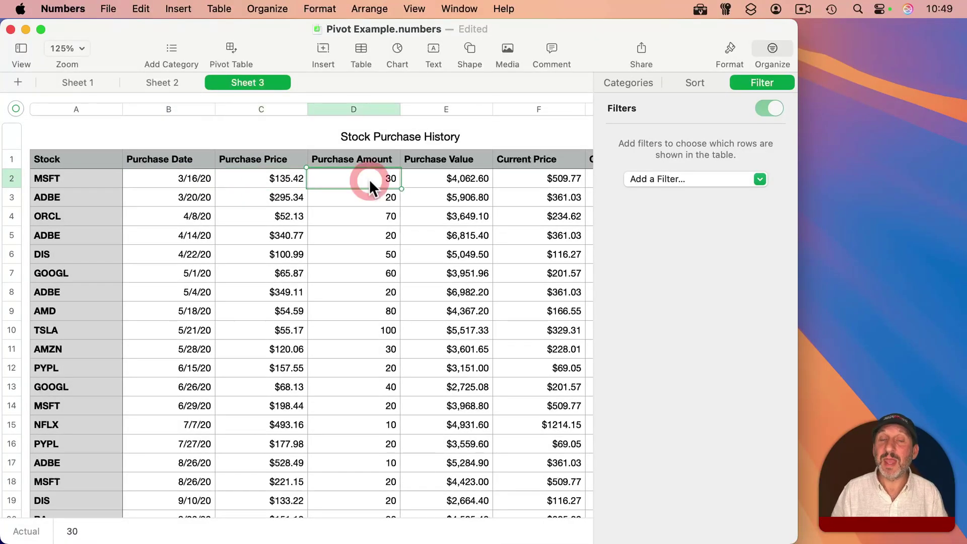
click(454, 182)
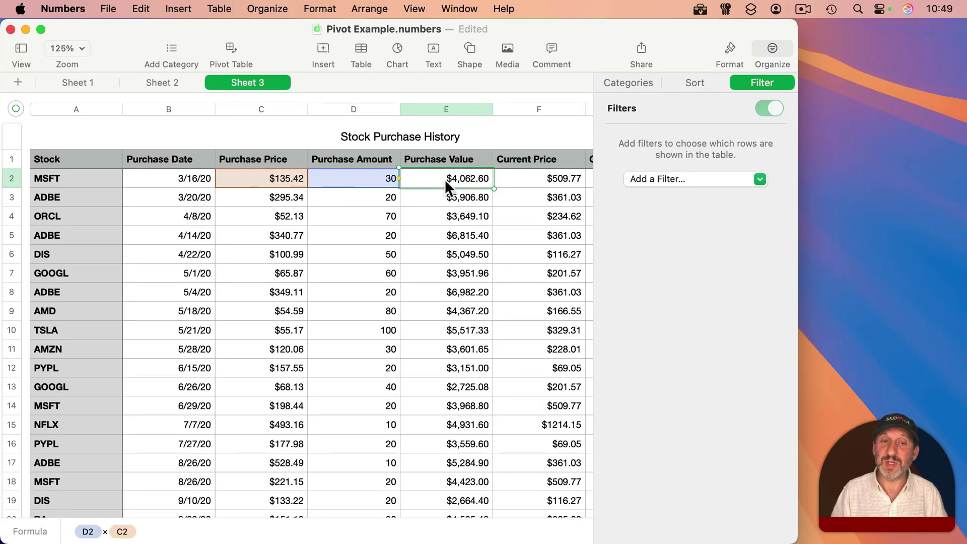
scroll(450, 179, right, 10)
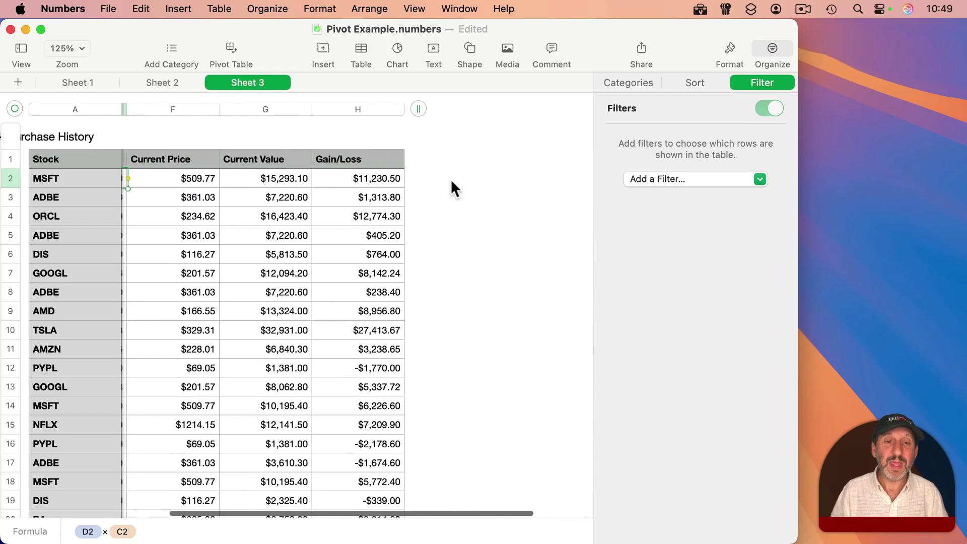
click(197, 180)
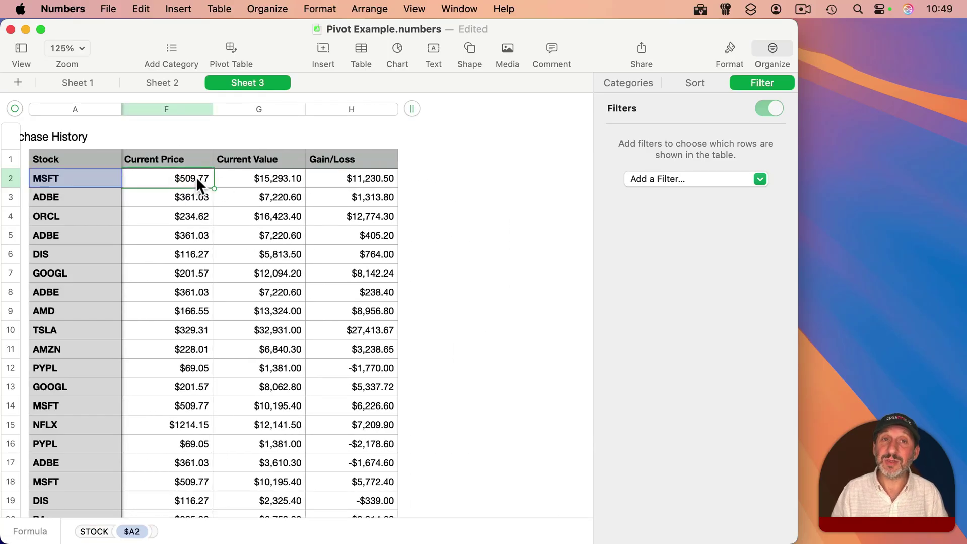
click(278, 182)
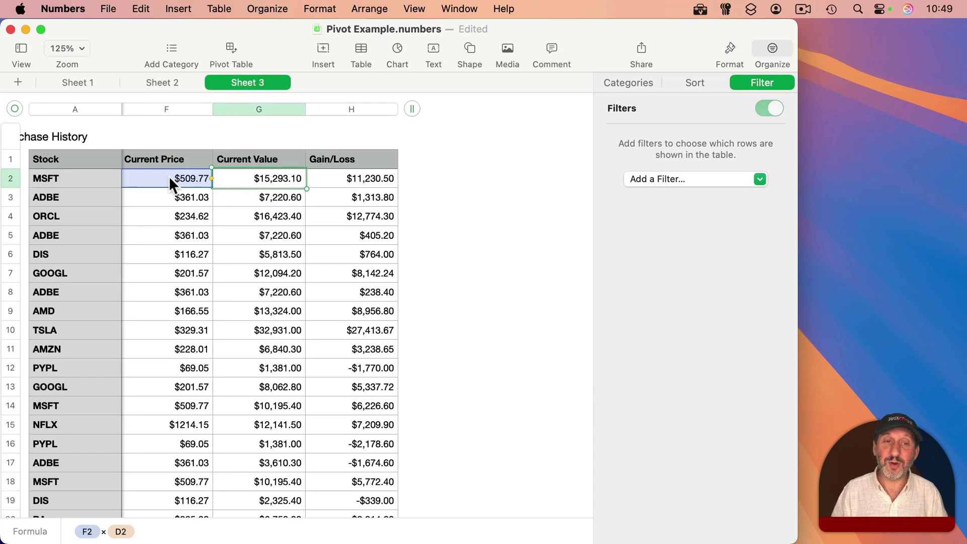
click(368, 177)
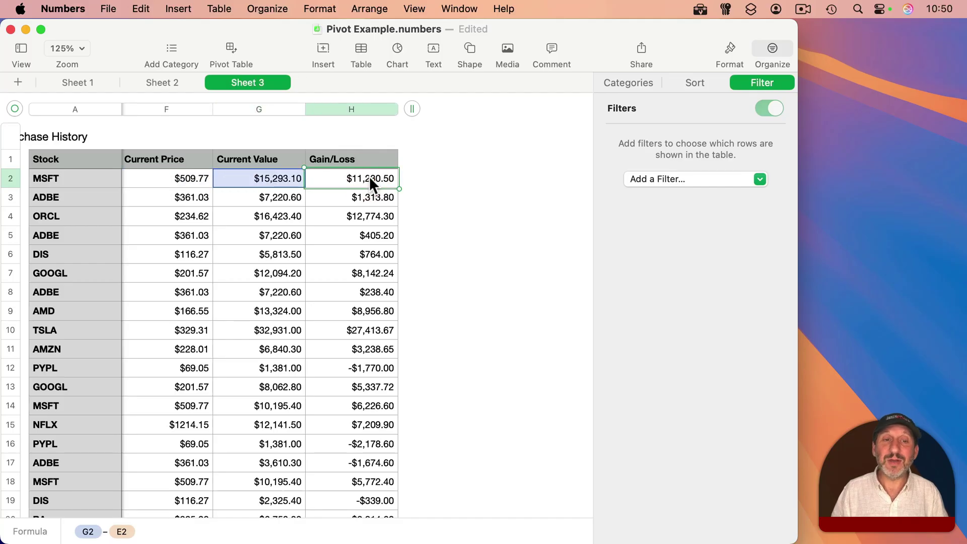
click(62, 178)
click(68, 407)
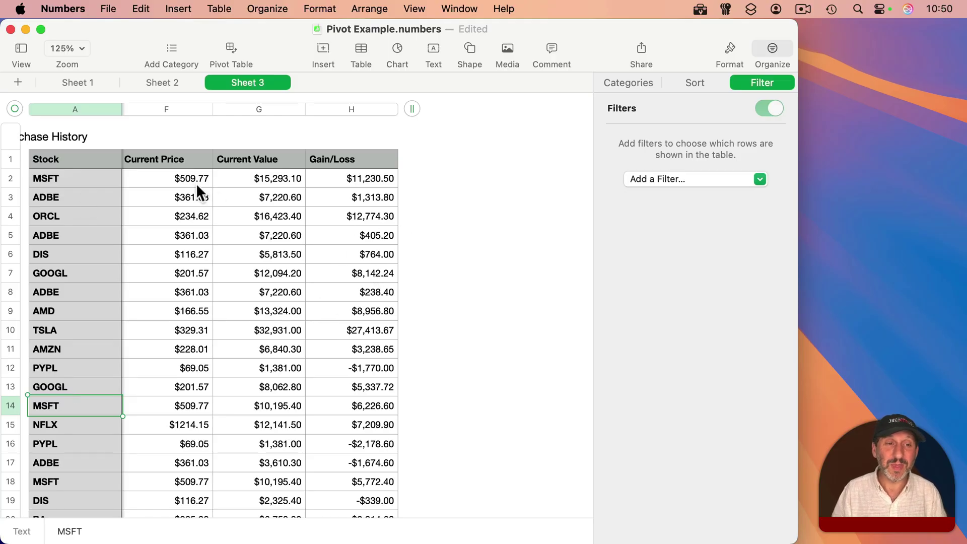
click(13, 107)
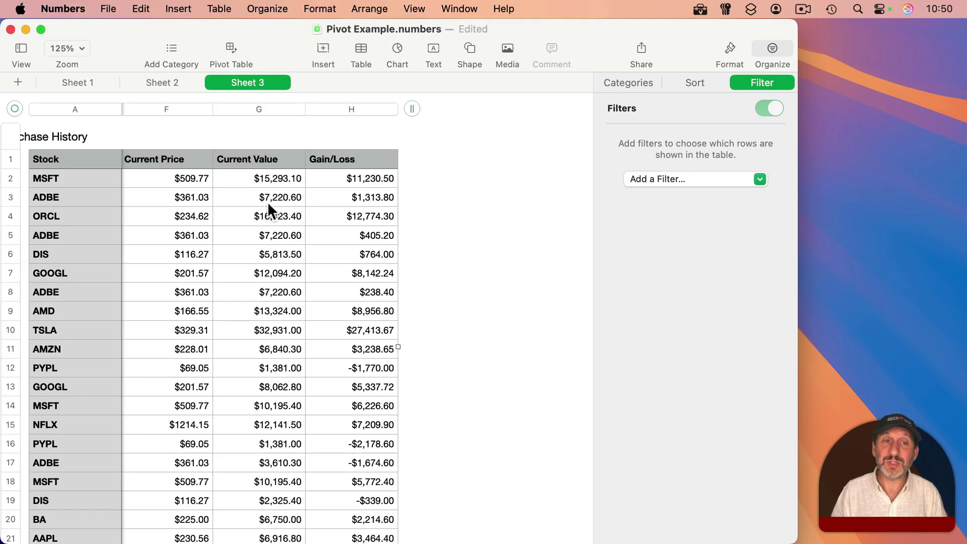
Create a pivot table on Sheet 3 from Stock Purchase History with each stock as a row.
click(268, 8)
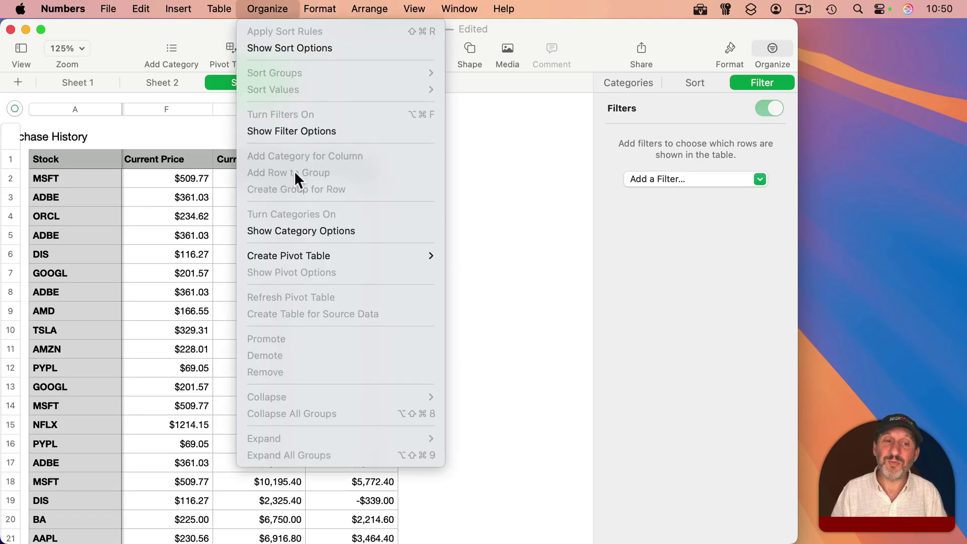
mouse_move(291, 255)
click(522, 274)
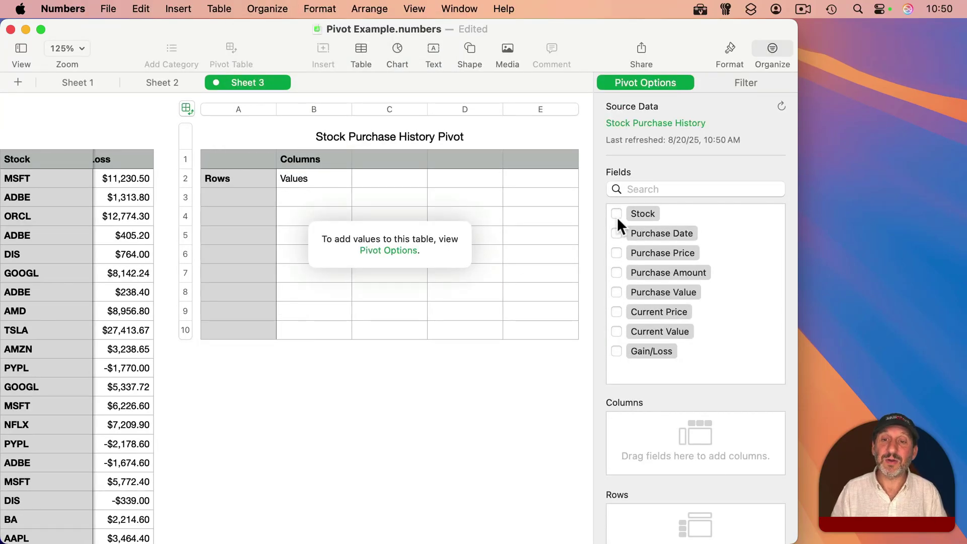
click(616, 212)
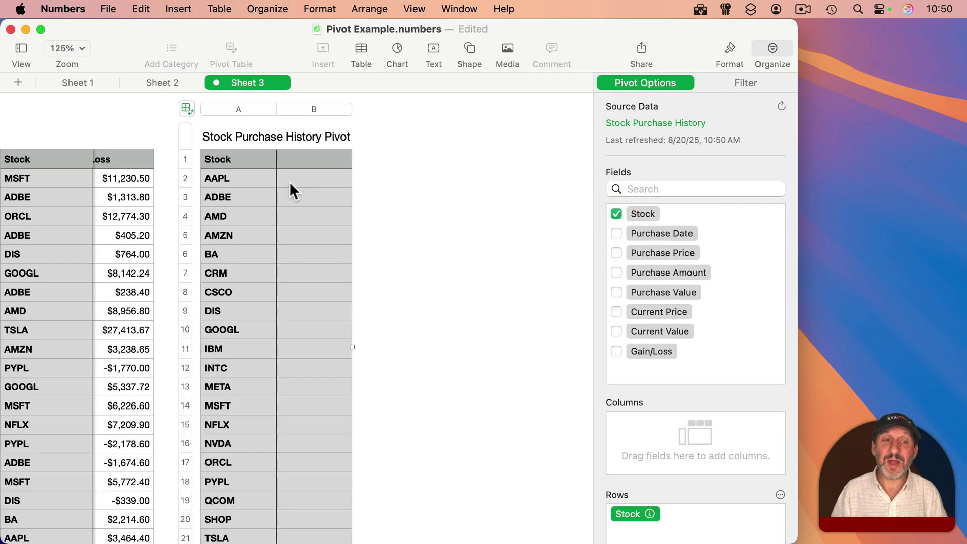
scroll(252, 343, down, 5)
scroll(252, 343, up, 5)
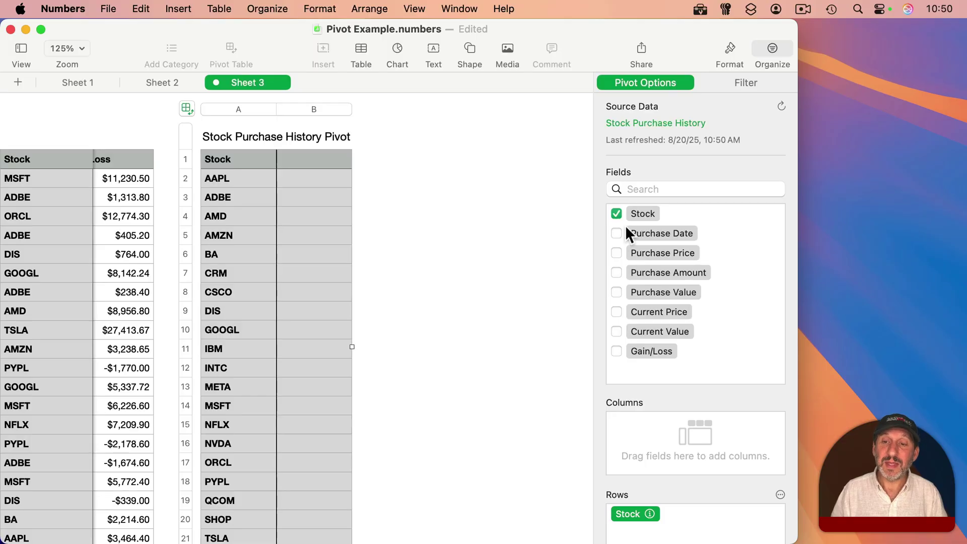
Add summed Gain/Loss to the stock pivot and check AAPL's $13,284.50 total.
click(617, 351)
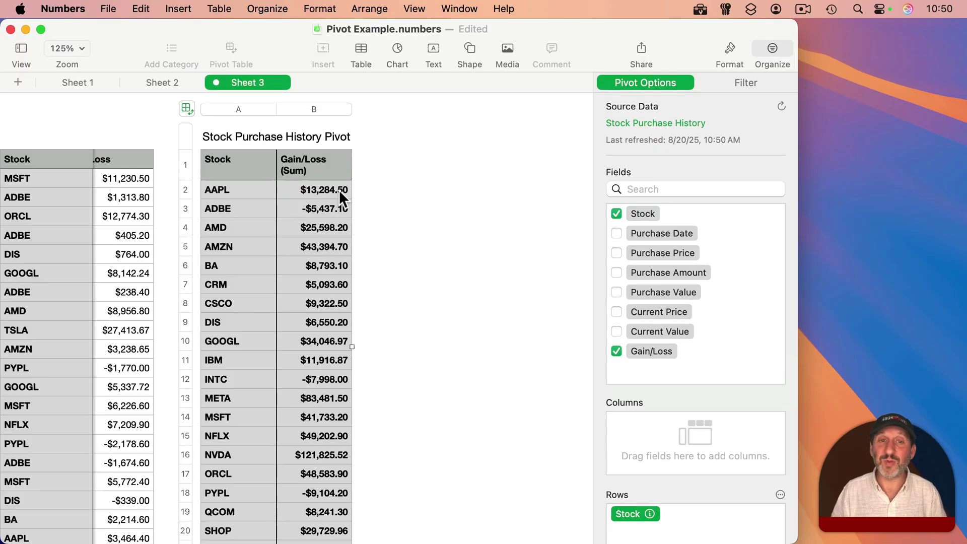
click(323, 194)
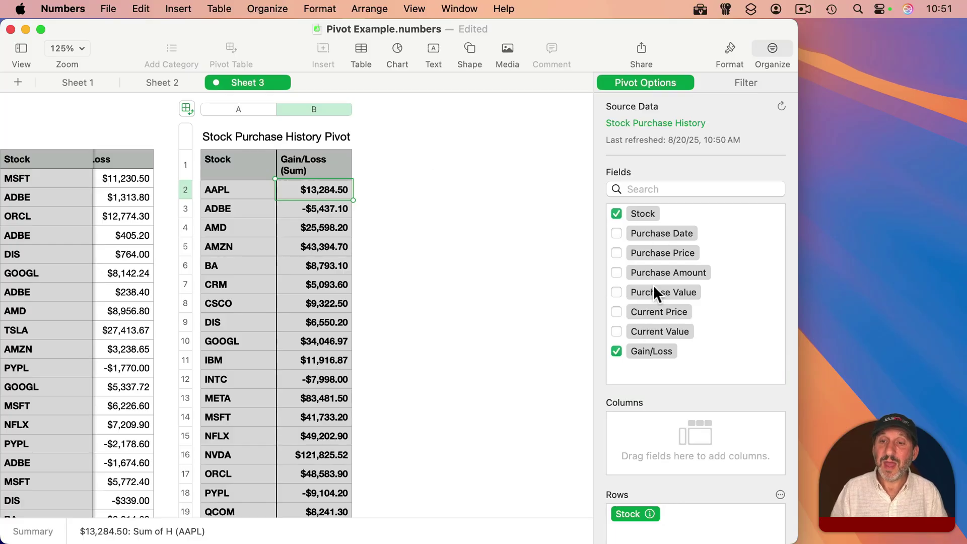
Add summed Purchase Amount to the stock pivot and verify the $567,639.78 and 7150 Grand Totals.
click(617, 273)
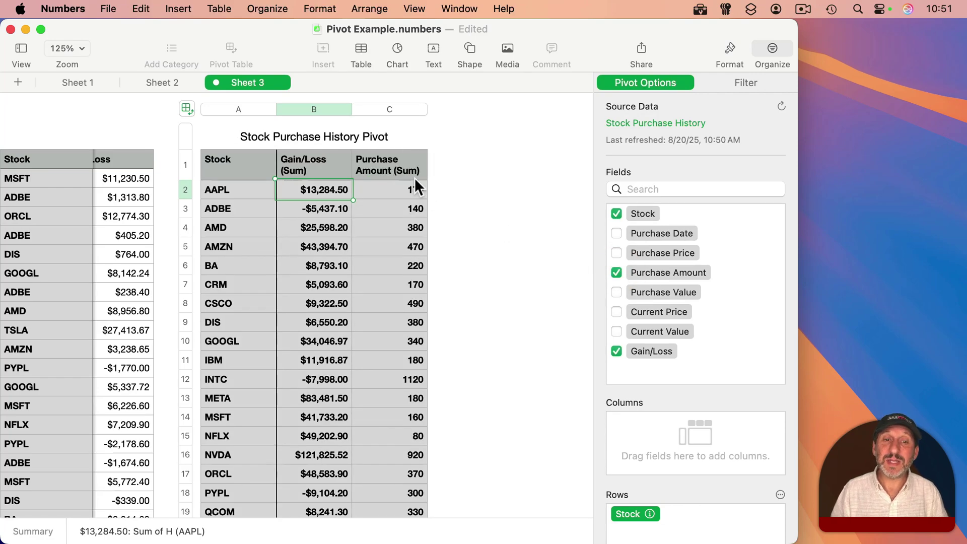
scroll(407, 398, down, 10)
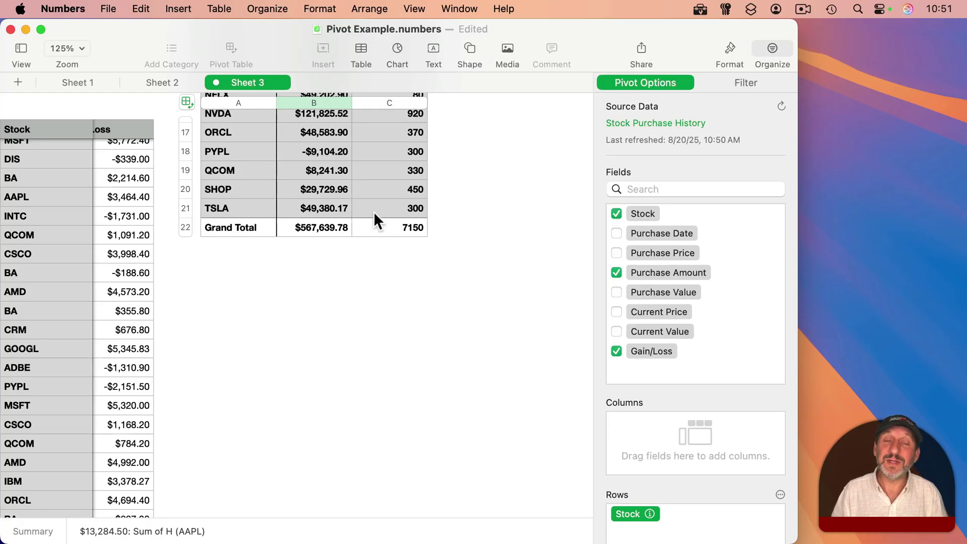
click(315, 151)
click(309, 227)
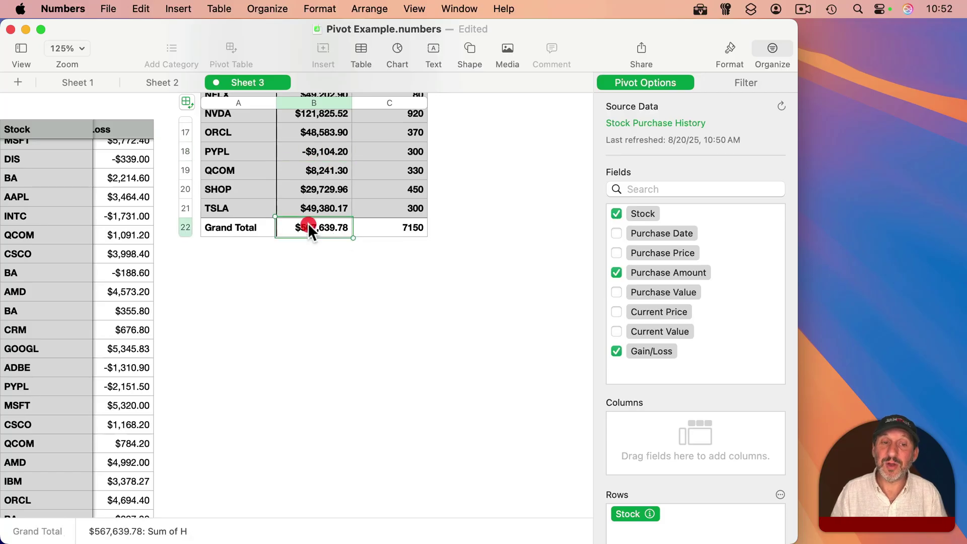